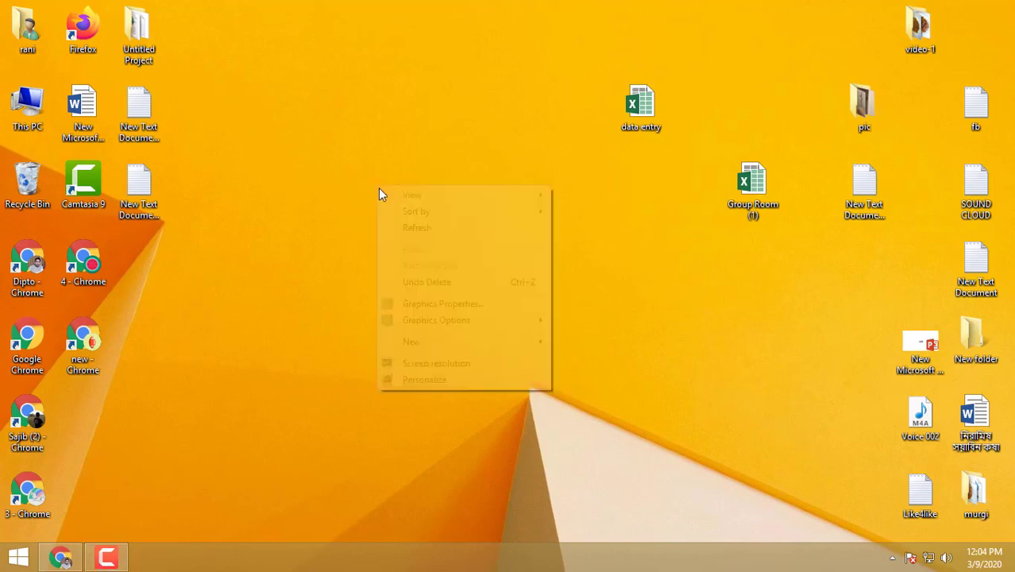
- Refresh the desktop three times
click(401, 225)
right_click(315, 174)
click(381, 216)
right_click(337, 198)
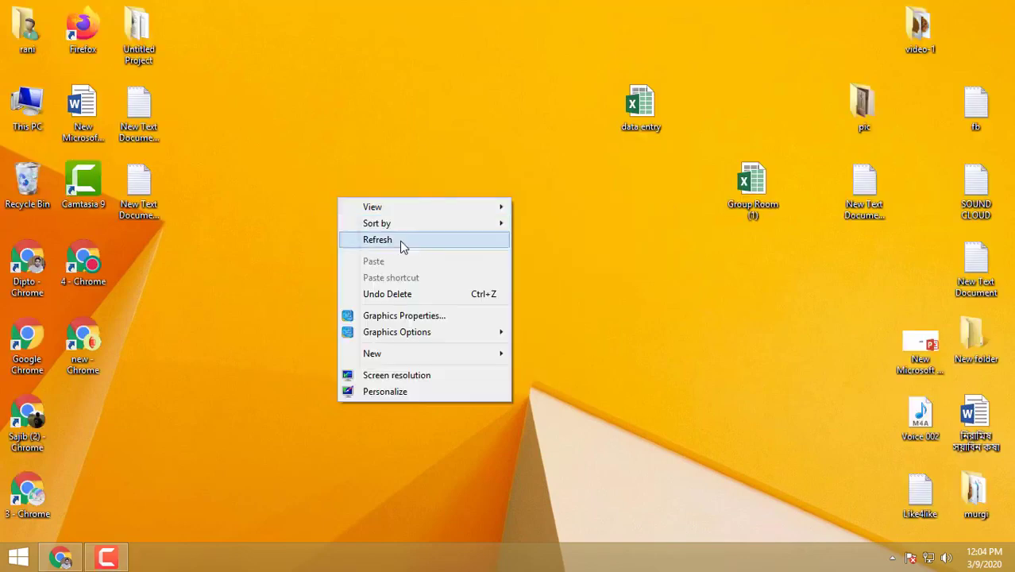
click(400, 240)
- Empty the Recycle Bin, permanently deleting its items
right_click(24, 172)
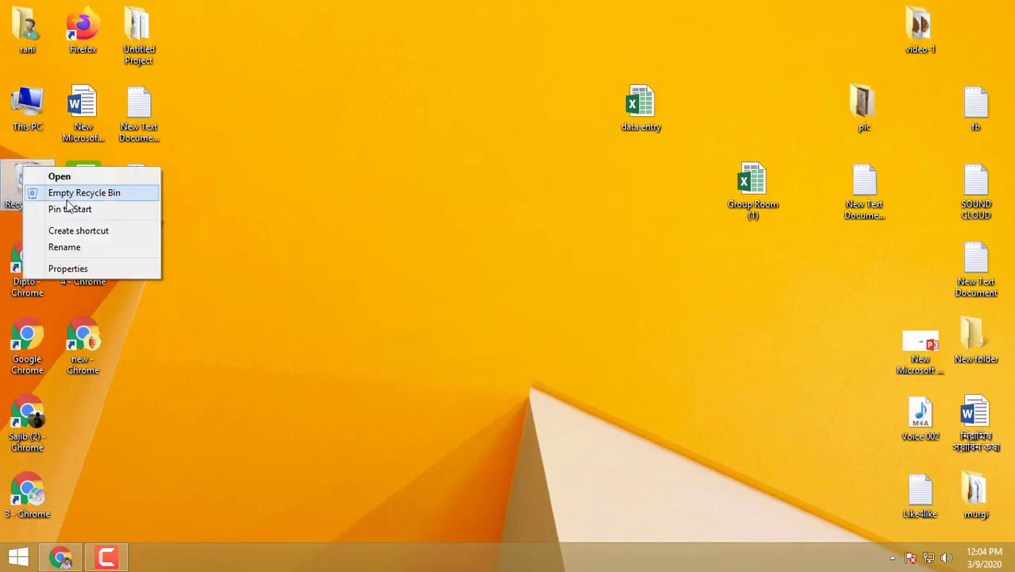
click(88, 193)
click(556, 295)
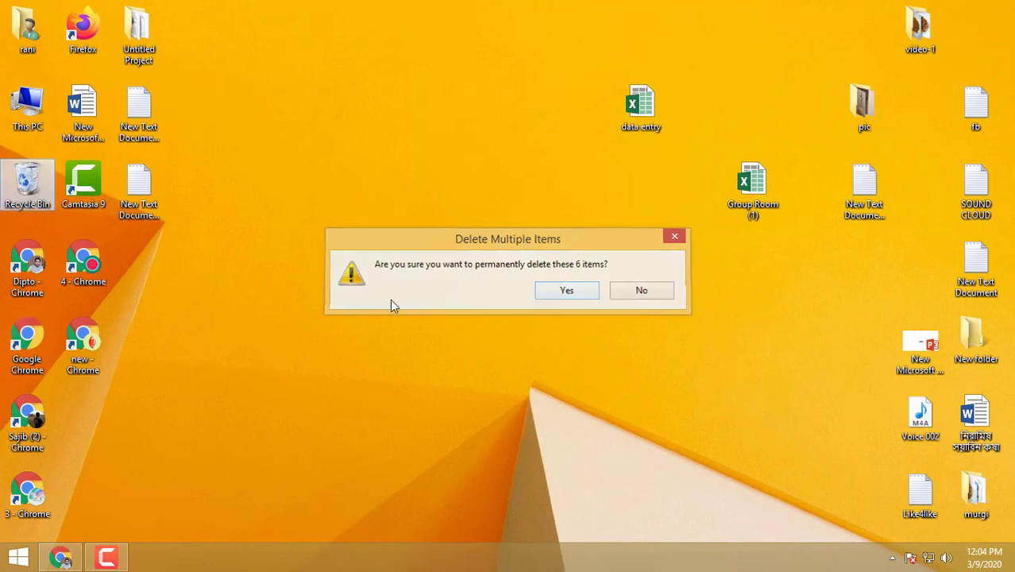
- Switch to Chrome to view the Upwork freelancer results for captcha entry, and return to the desktop
click(65, 560)
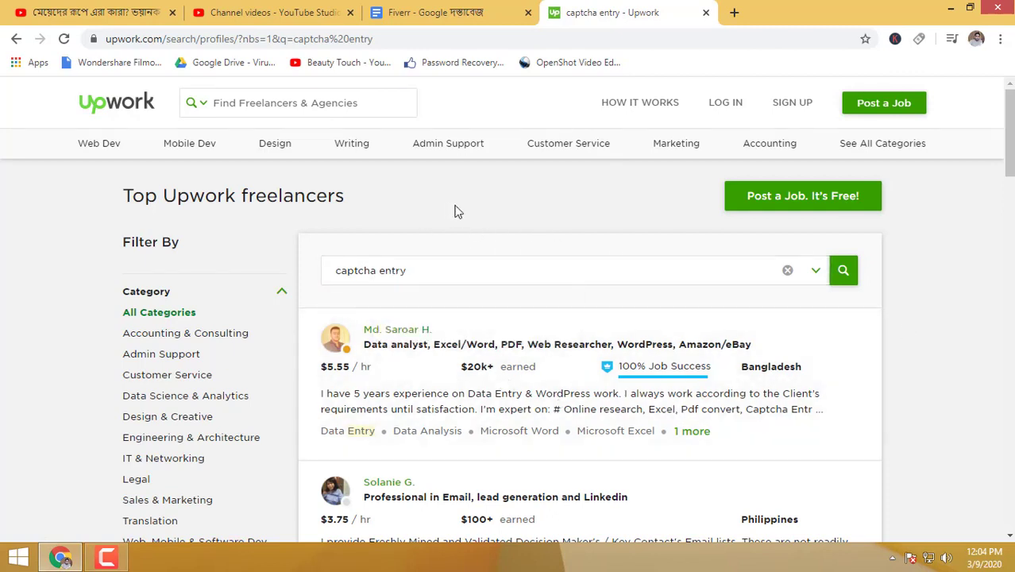
click(511, 277)
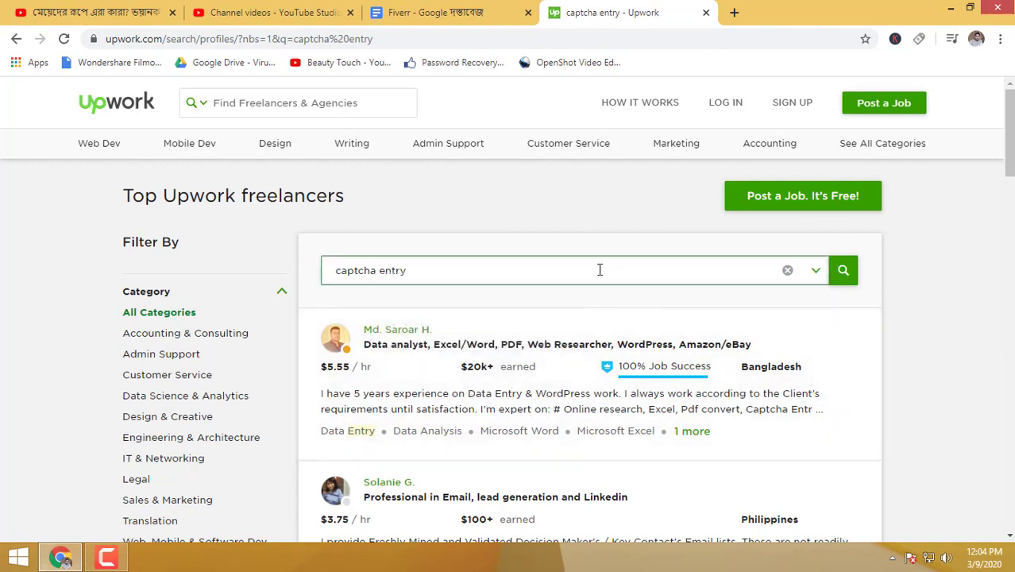
click(951, 8)
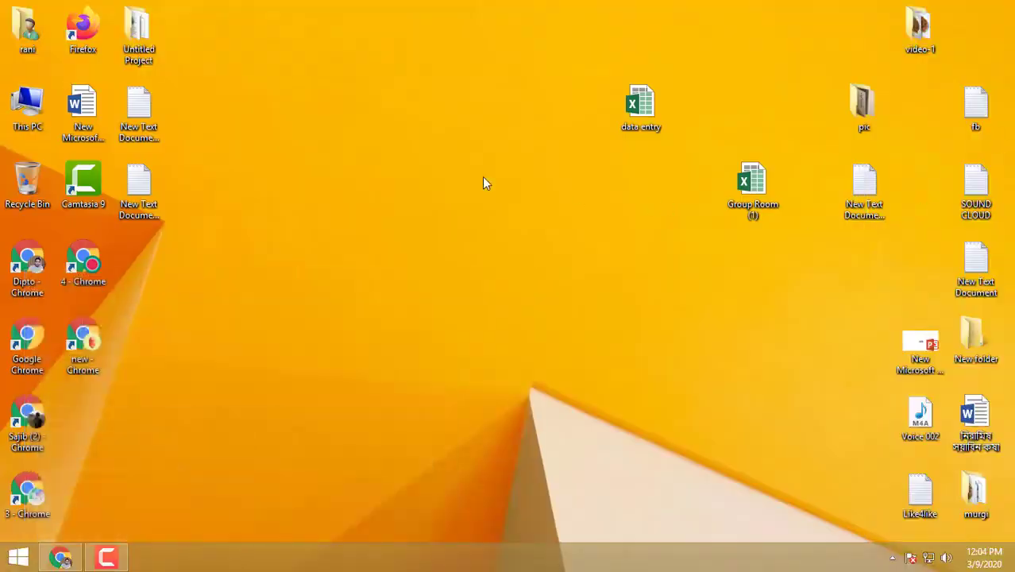
- Create a new Microsoft Word document on the desktop with its default name and open it
right_click(395, 164)
mouse_move(437, 308)
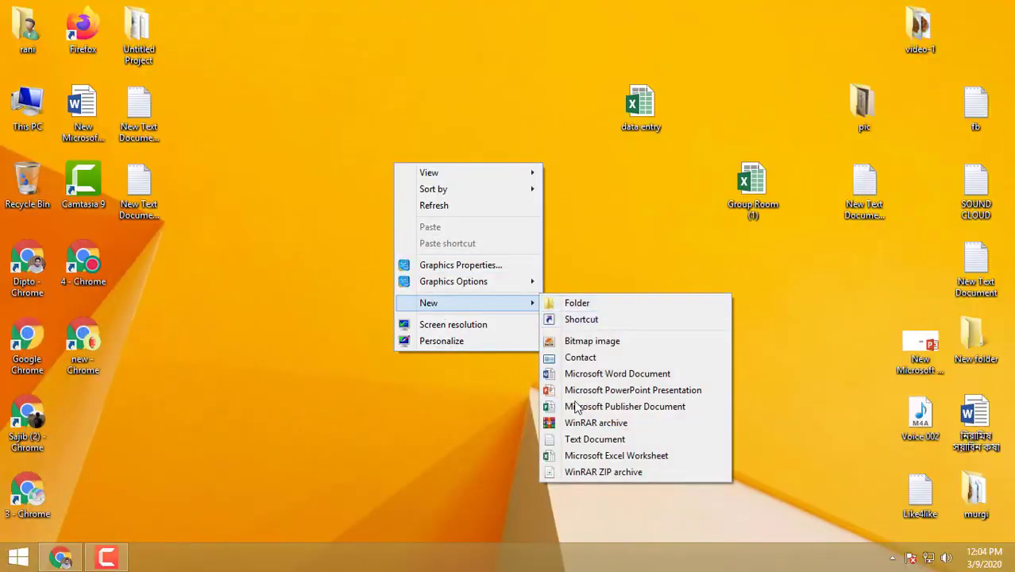
click(612, 373)
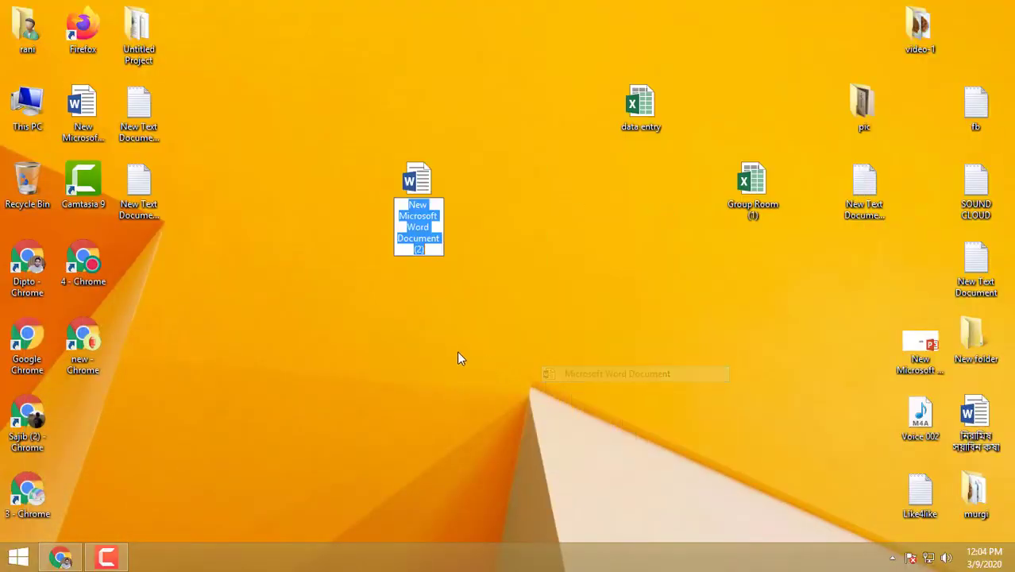
key(Return)
right_click(409, 177)
click(457, 191)
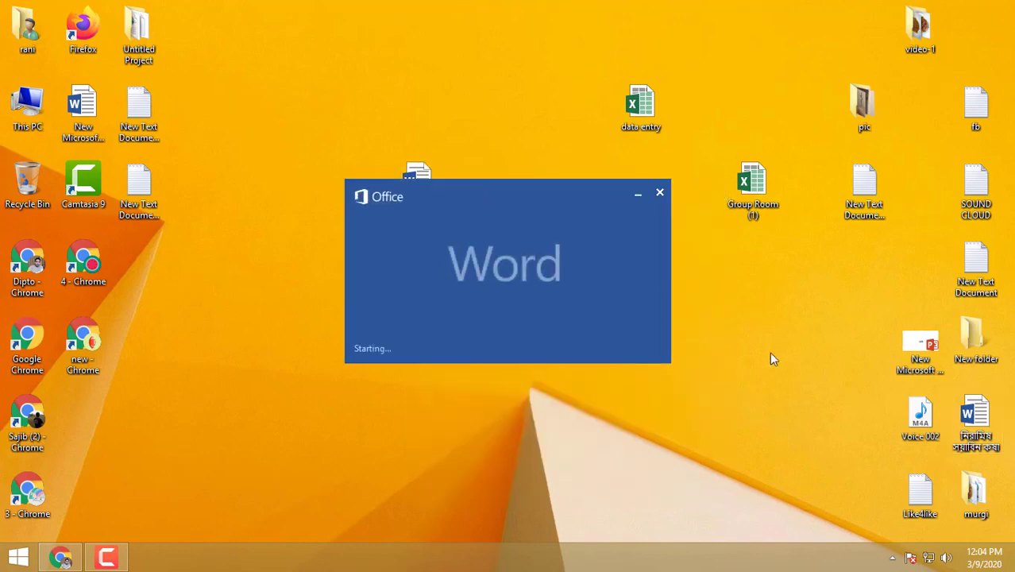
- Enter the sample text "lkjnlkj" in the blank document and close the Word window
text(lkjn)
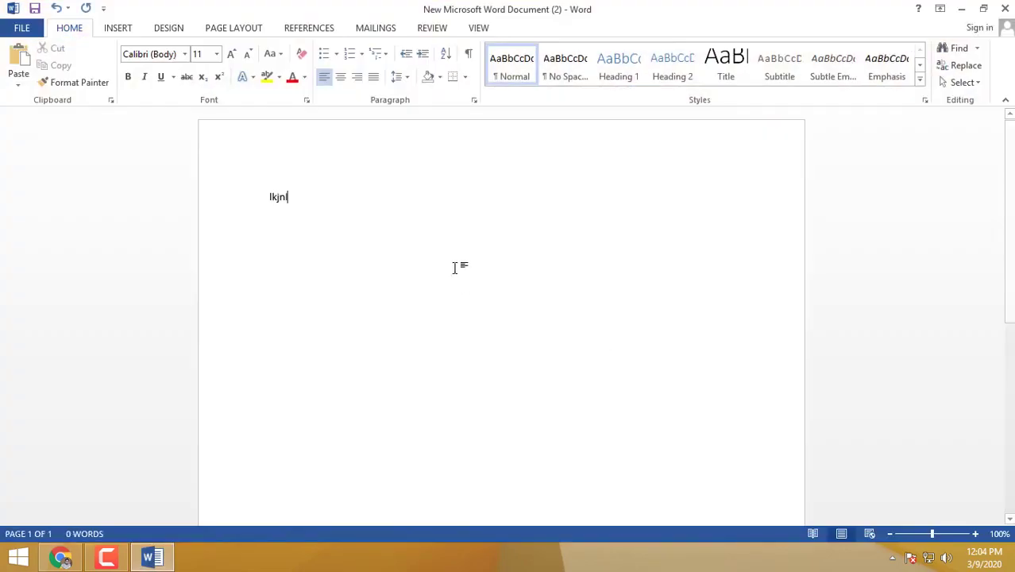
text(lkj)
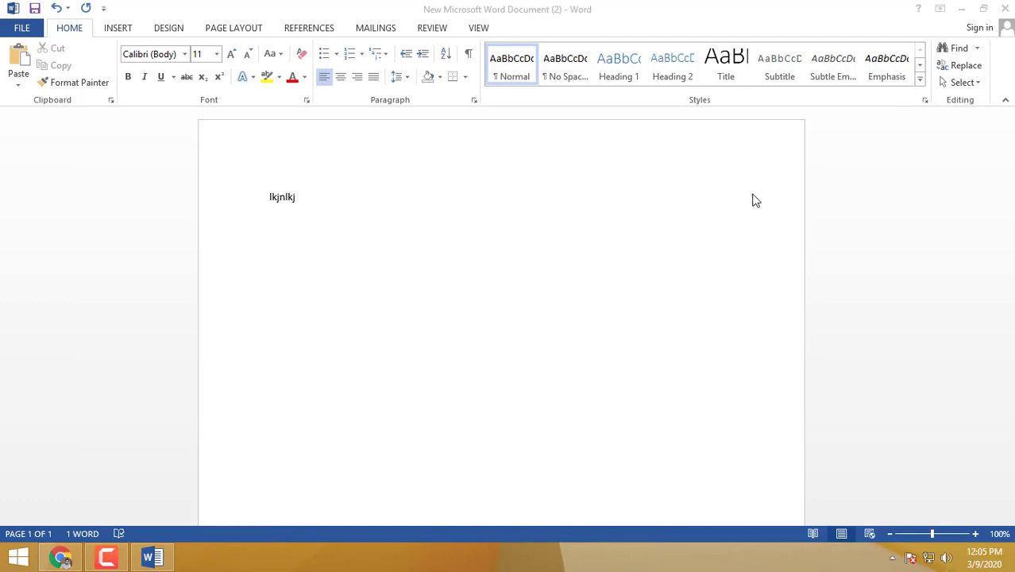
right_click(152, 559)
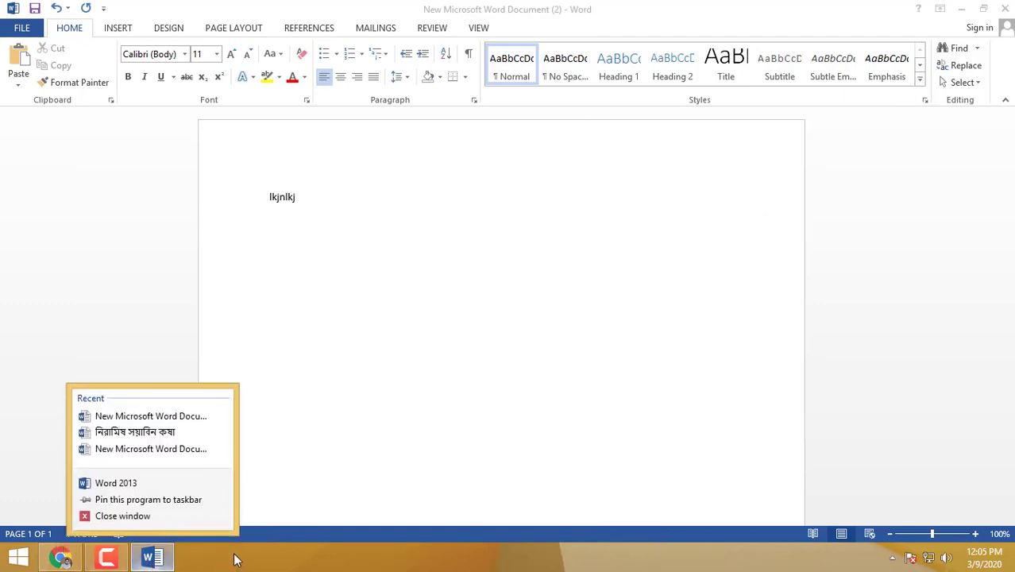
click(123, 517)
click(502, 310)
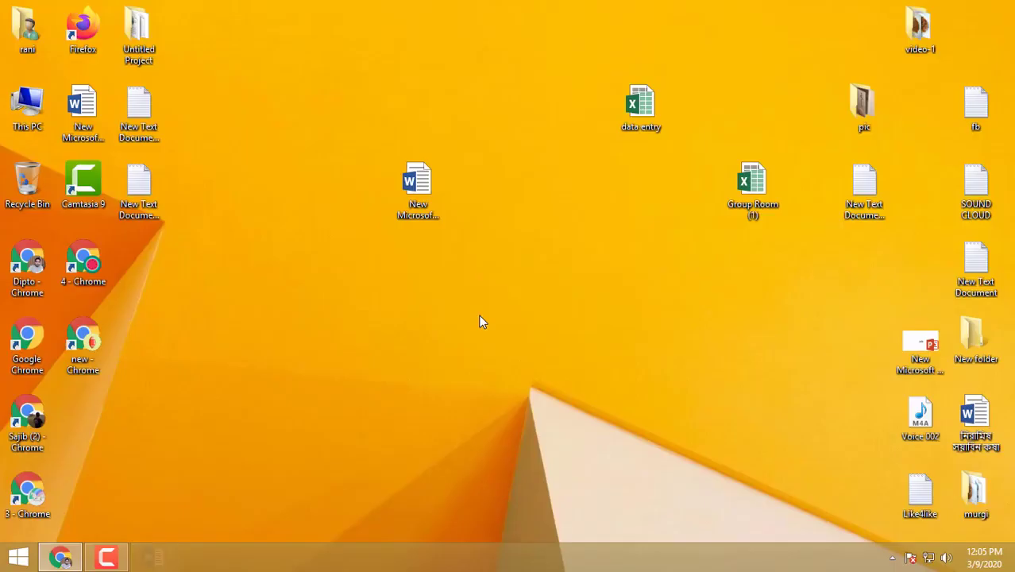
- Switch to Chrome, search for "amazon" in a new tab and open amazon.com
click(61, 558)
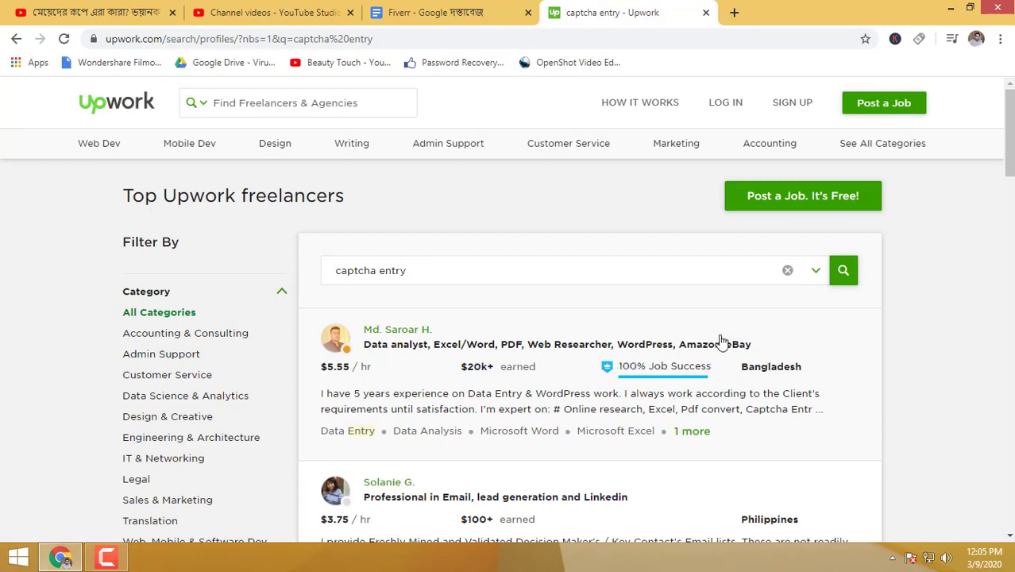
click(734, 12)
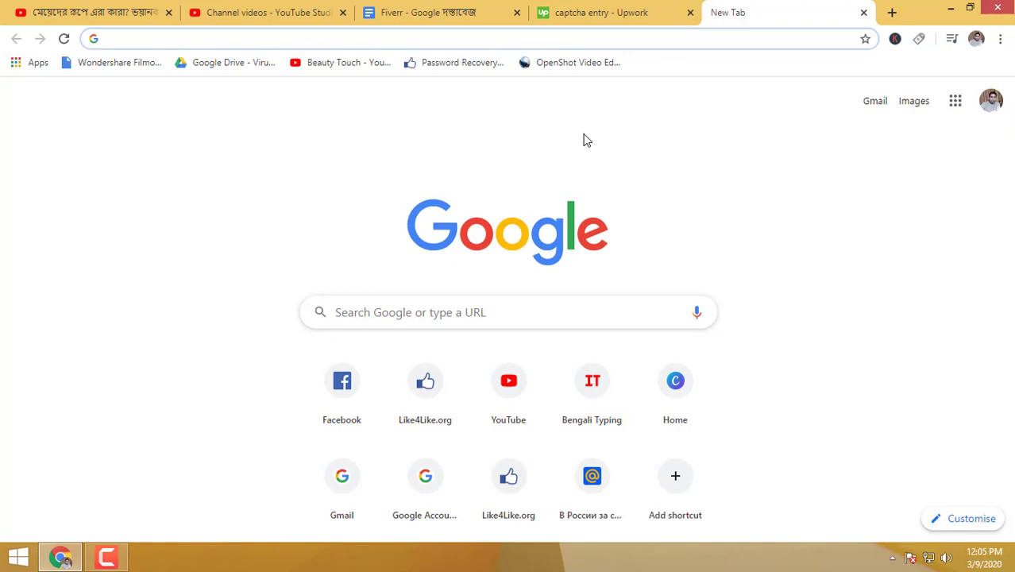
text(amo)
key(BackSpace)
key(BackSpace)
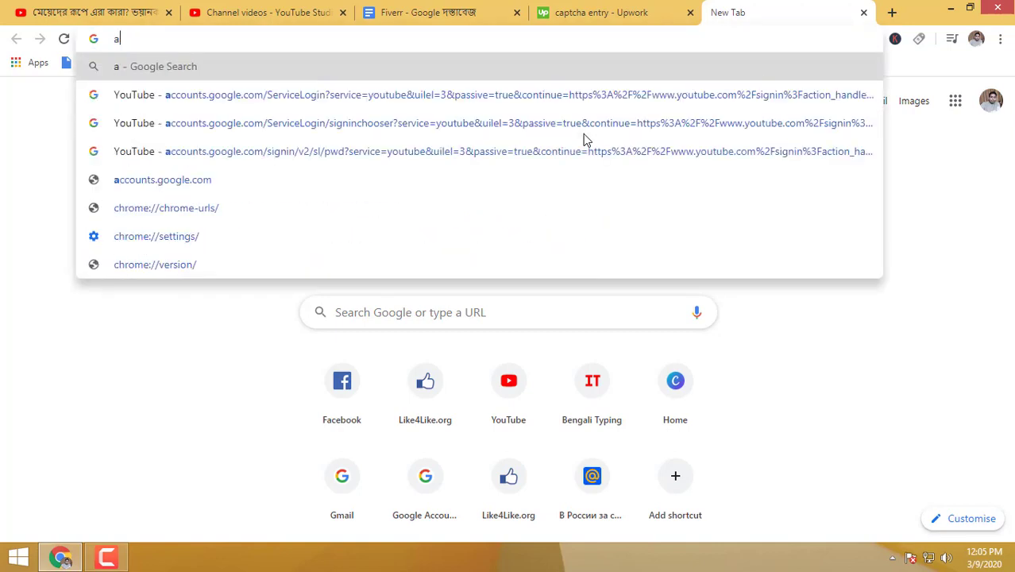
key(BackSpace)
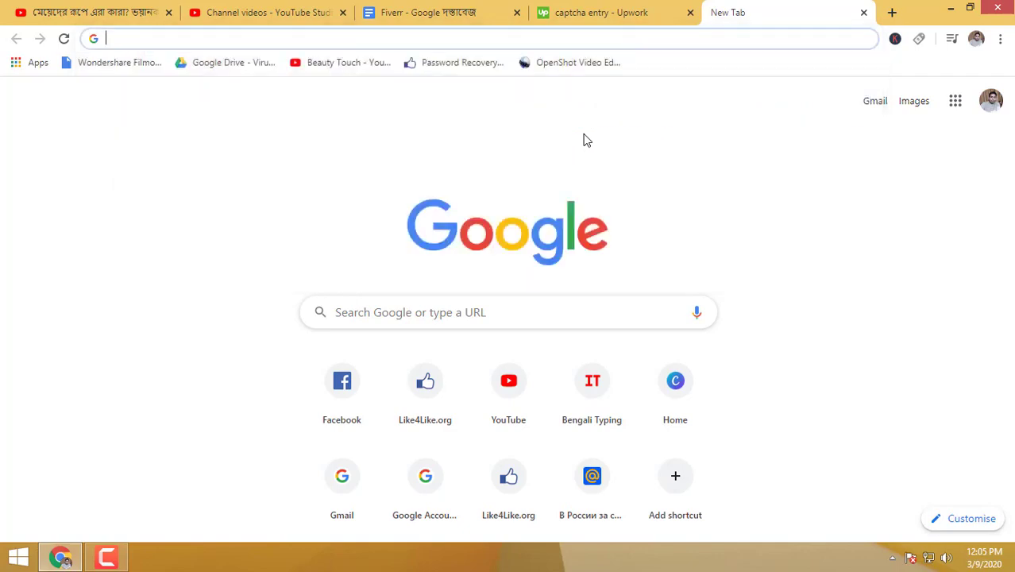
text(amazon)
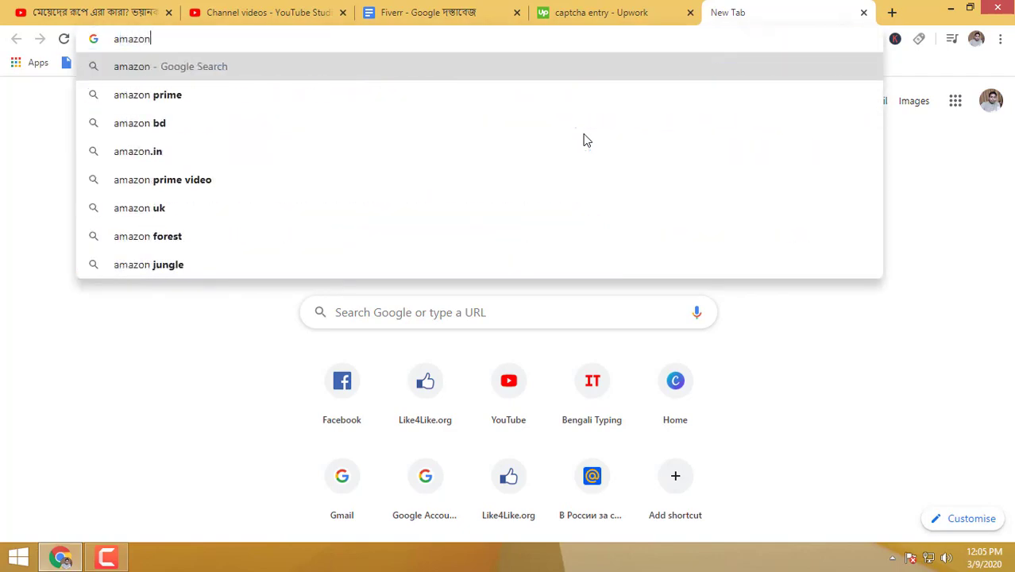
key(Return)
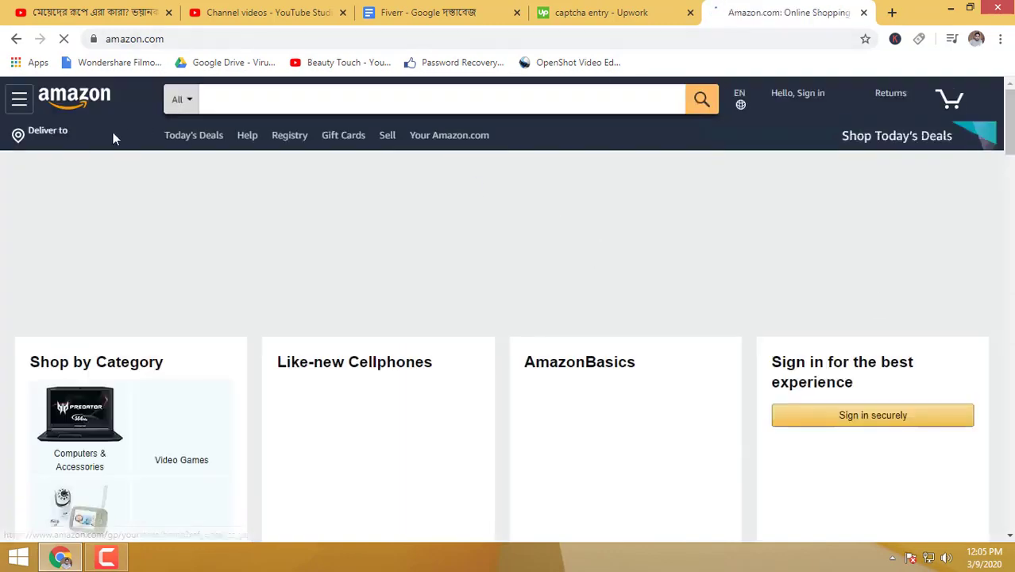
- Search Amazon's Baby department for "dress"
click(183, 102)
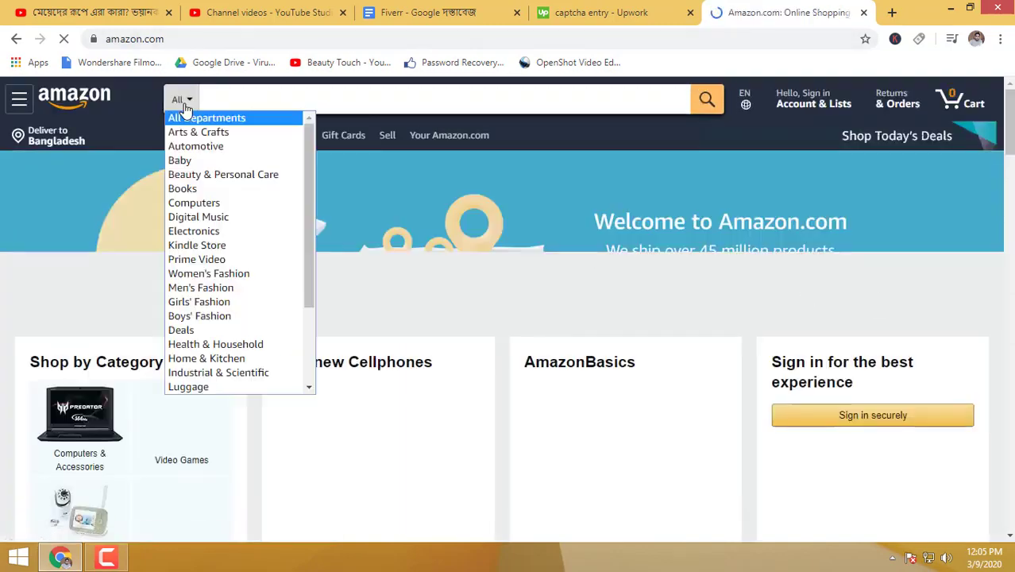
click(203, 160)
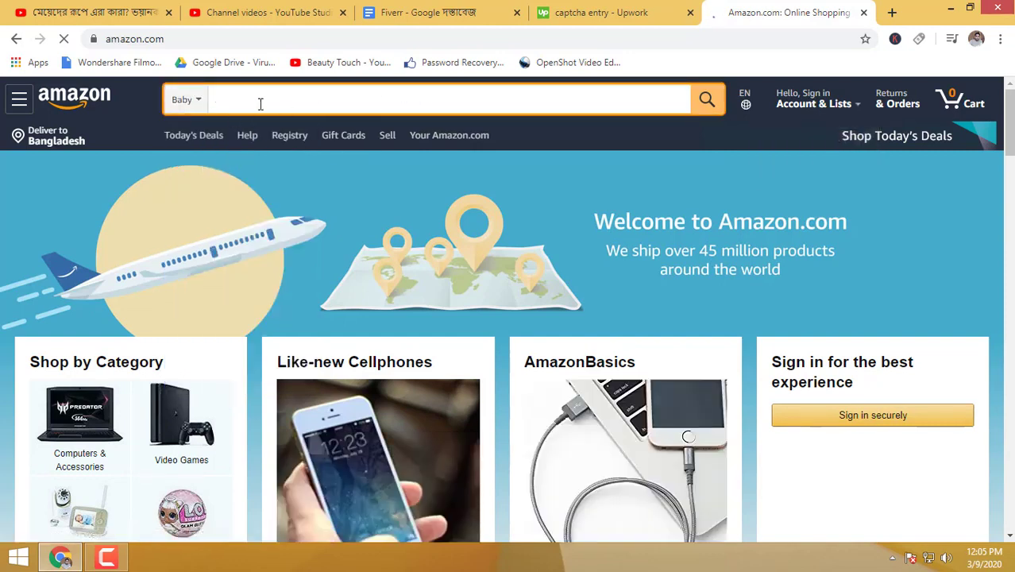
text(dress)
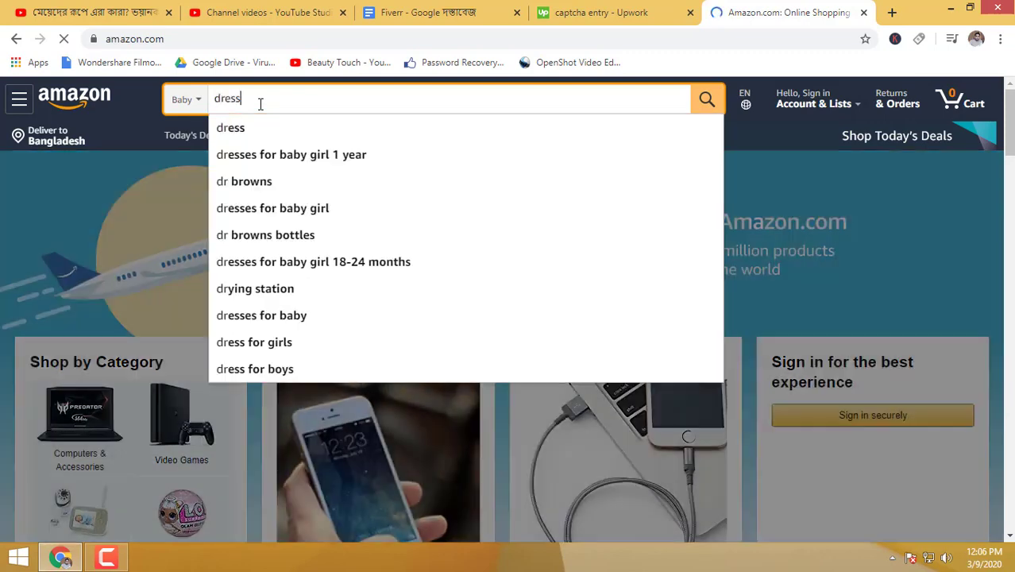
click(230, 132)
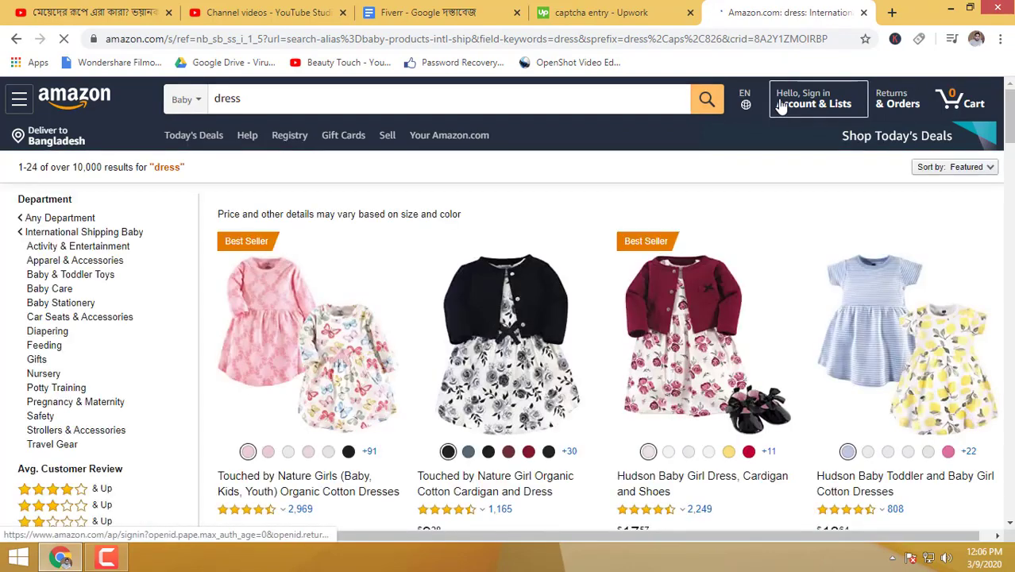
- Look through the dress results, highlight the product titles in the first row and clear the selection
scroll(585, 306, down, 3)
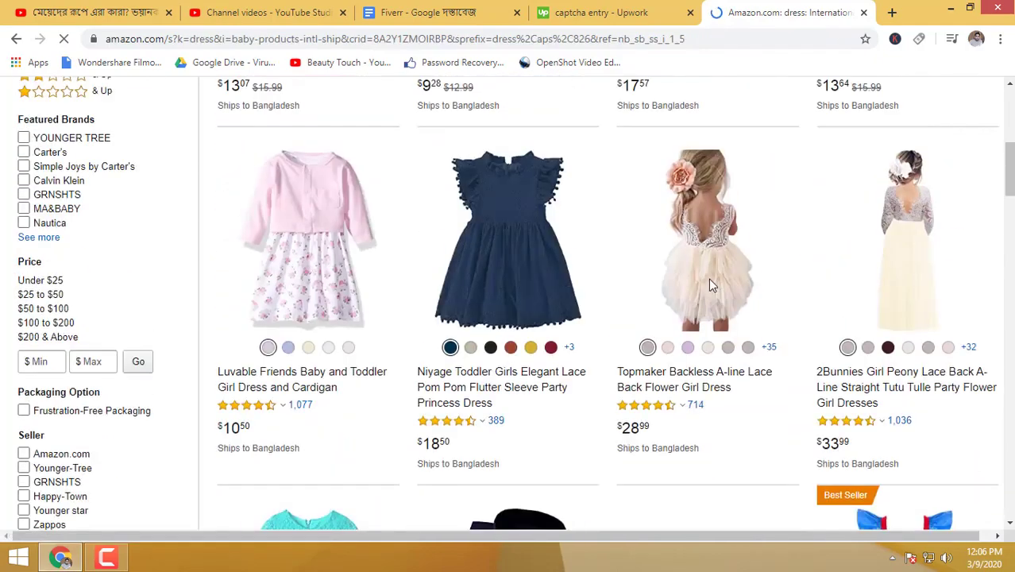
scroll(710, 281, up, 6)
scroll(794, 420, down, 2)
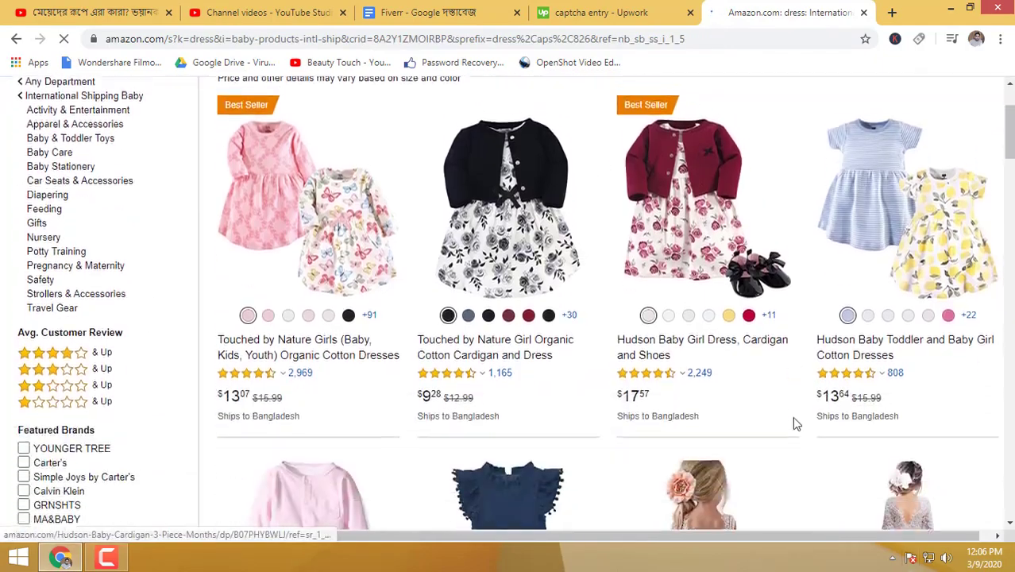
scroll(795, 424, down, 1)
scroll(742, 343, down, 1)
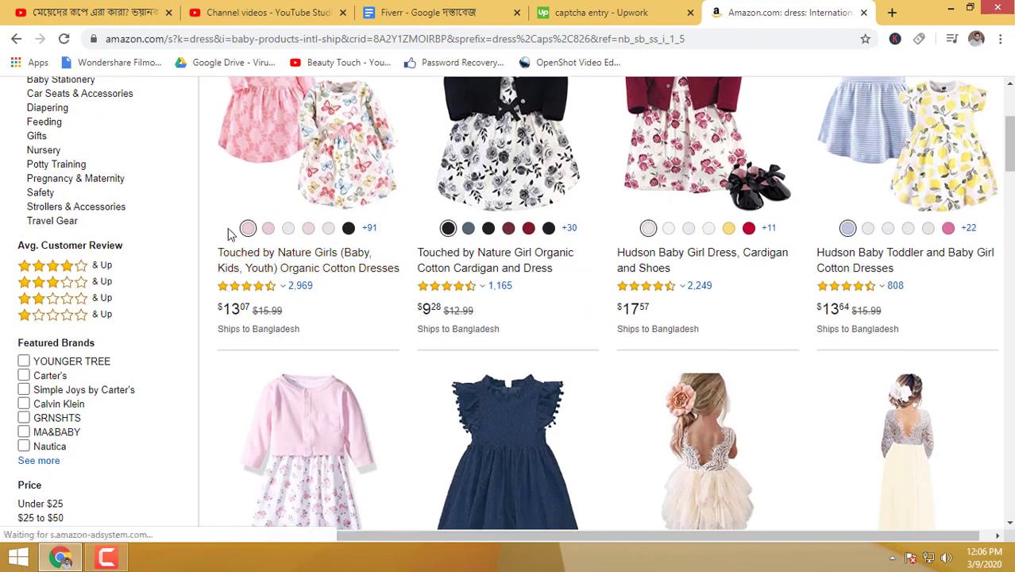
drag(206, 256, 882, 288)
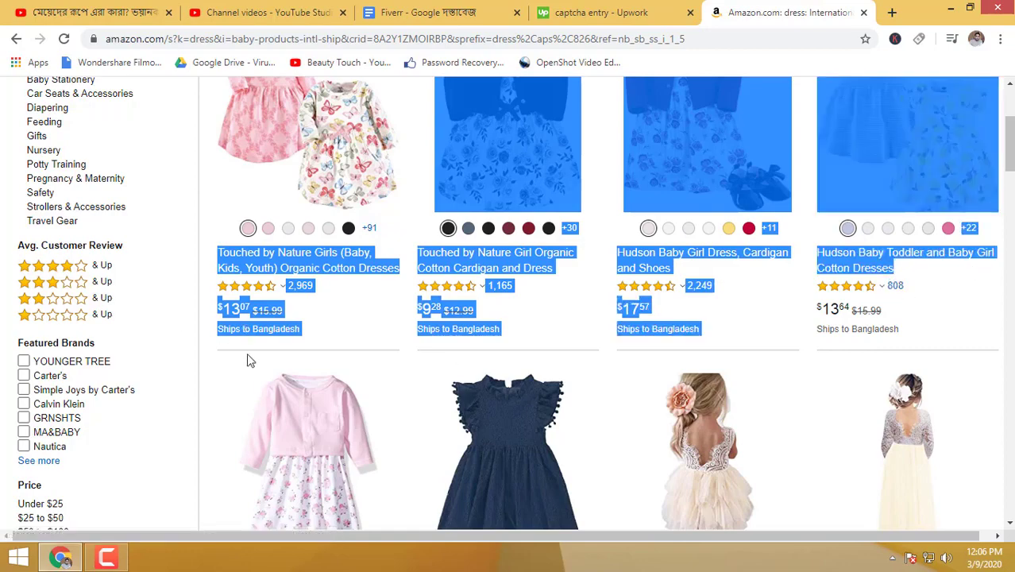
click(201, 299)
- Open the "data entry" Excel workbook from the desktop and widen column A to fit long product titles
click(951, 8)
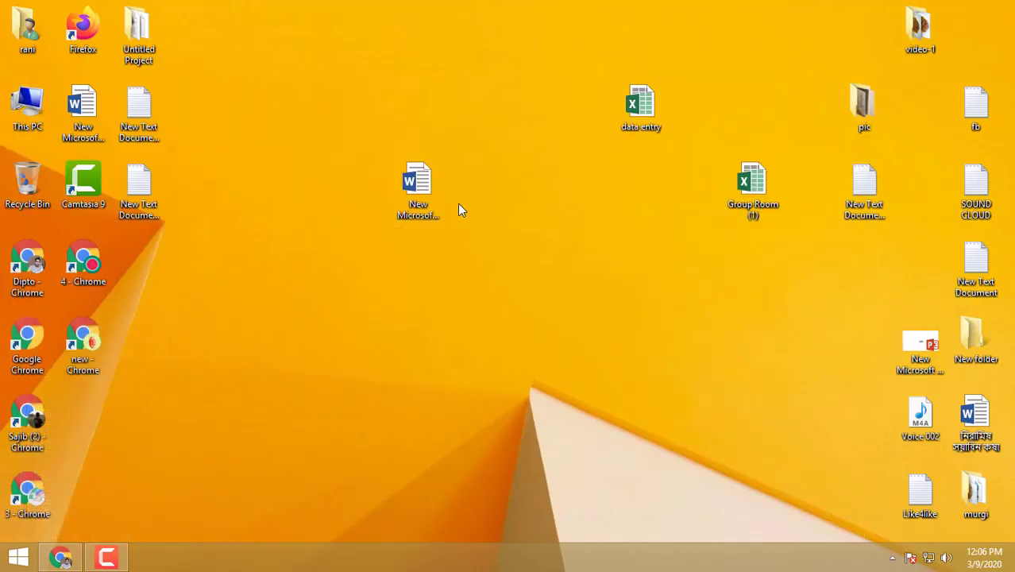
double_click(655, 109)
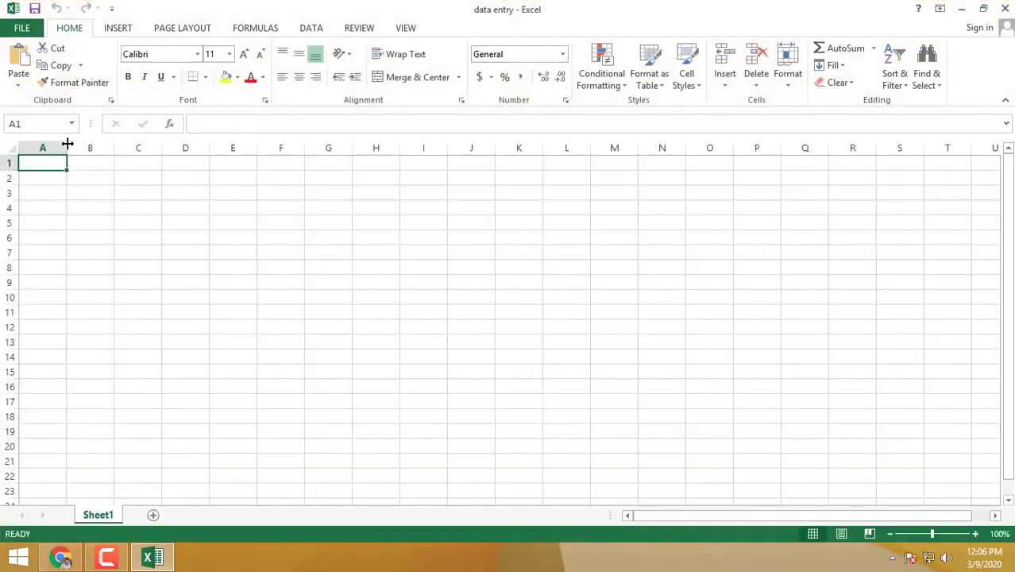
drag(67, 143, 364, 145)
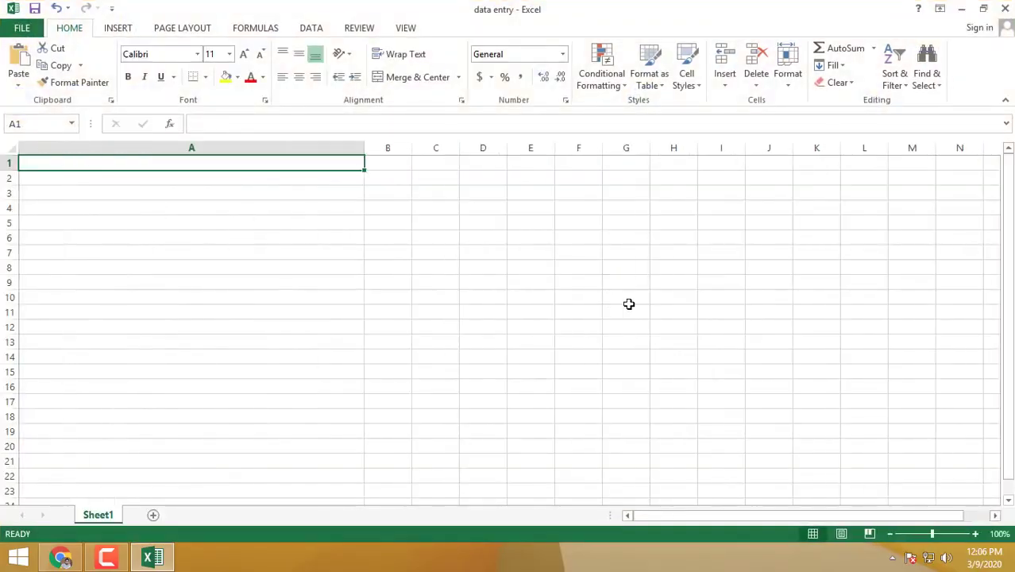
click(630, 300)
- Switch to Chrome and copy the first dress's title, "Touched by Nature Girls (Baby, Kids, Youth) Organic Cotton Dresses"
click(60, 557)
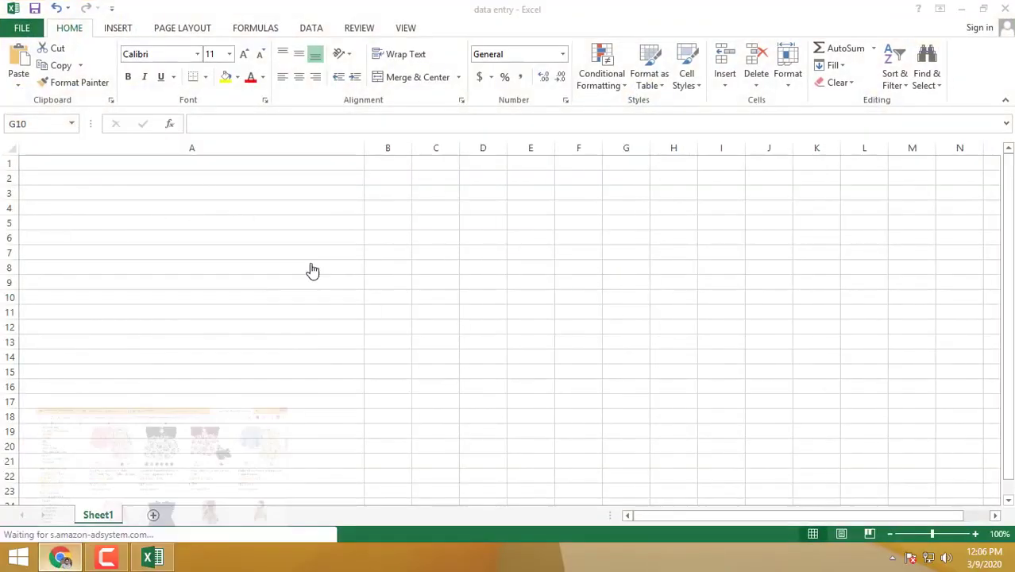
drag(213, 259, 398, 268)
right_click(318, 268)
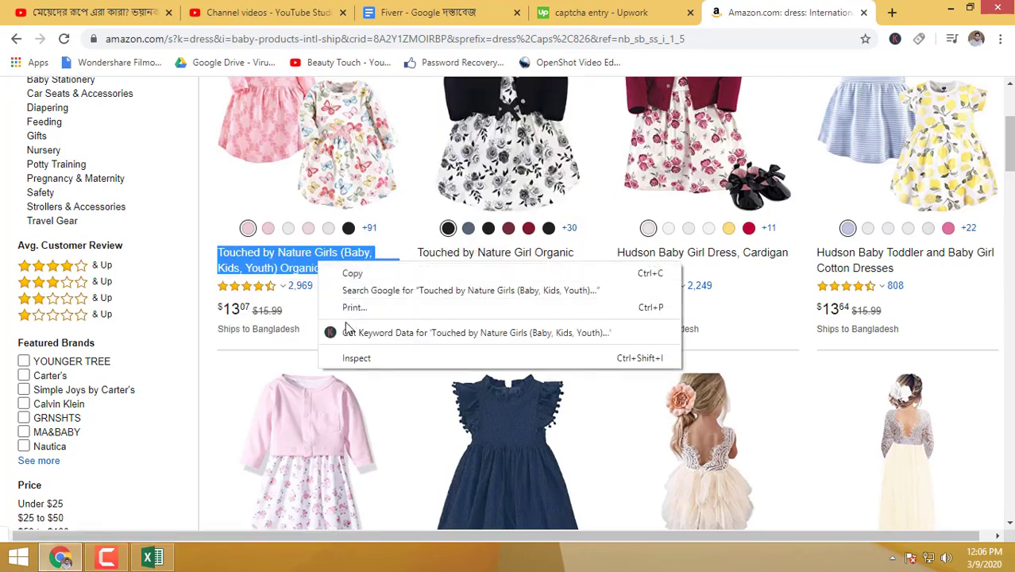
click(340, 273)
- Paste the copied title over the page address to make it plain text, and copy it again from there
right_click(265, 41)
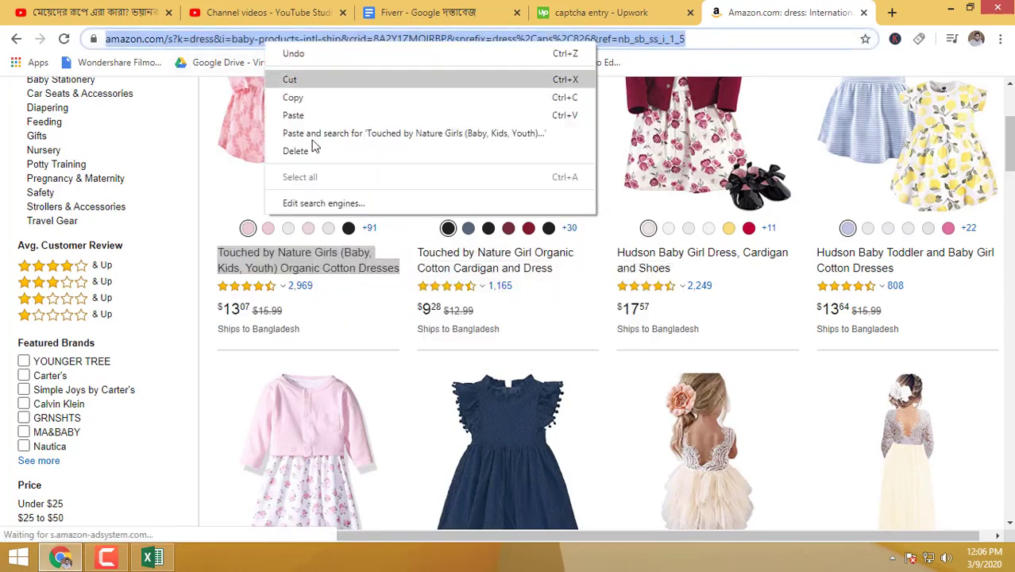
click(290, 114)
triple_click(188, 44)
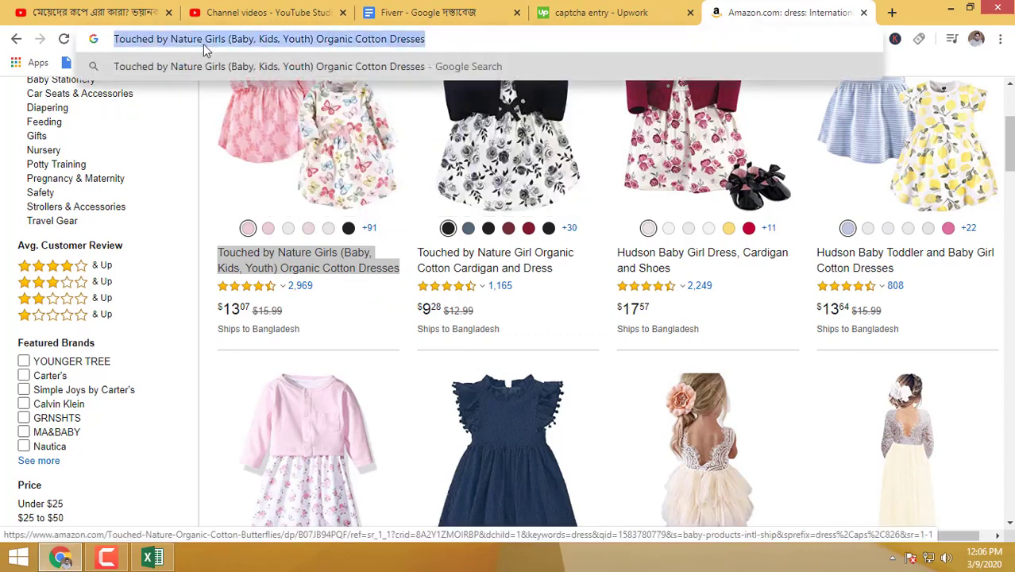
right_click(204, 48)
click(231, 101)
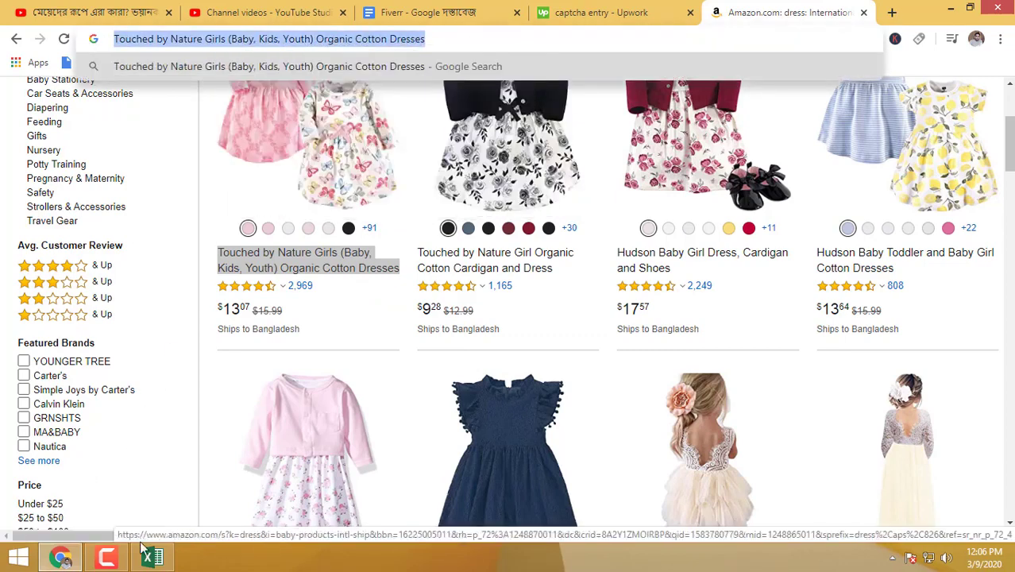
- Switch to the Excel workbook and paste the copied title into cell A1 as plain text
click(152, 557)
click(163, 297)
click(122, 161)
right_click(121, 160)
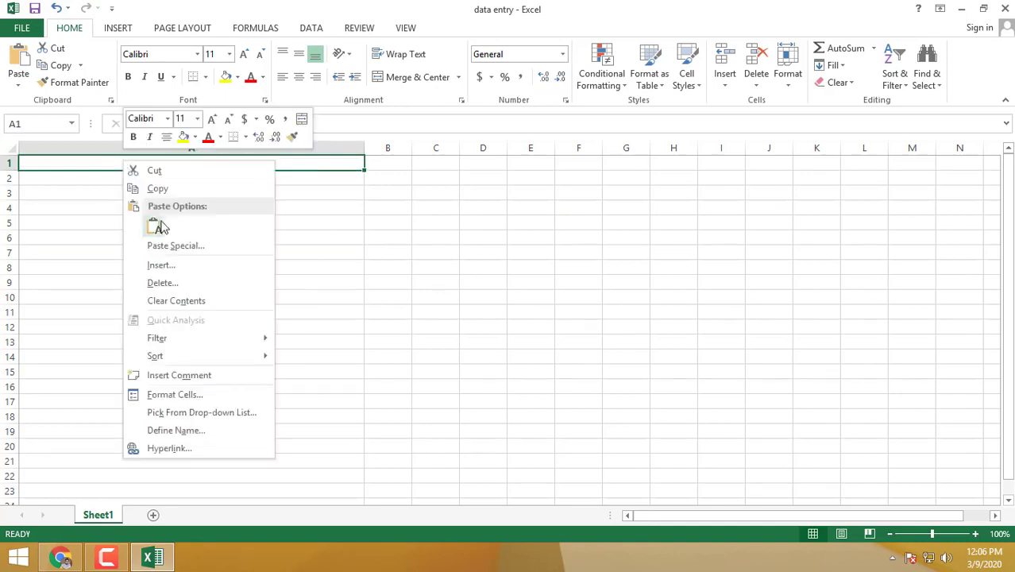
click(156, 225)
click(414, 273)
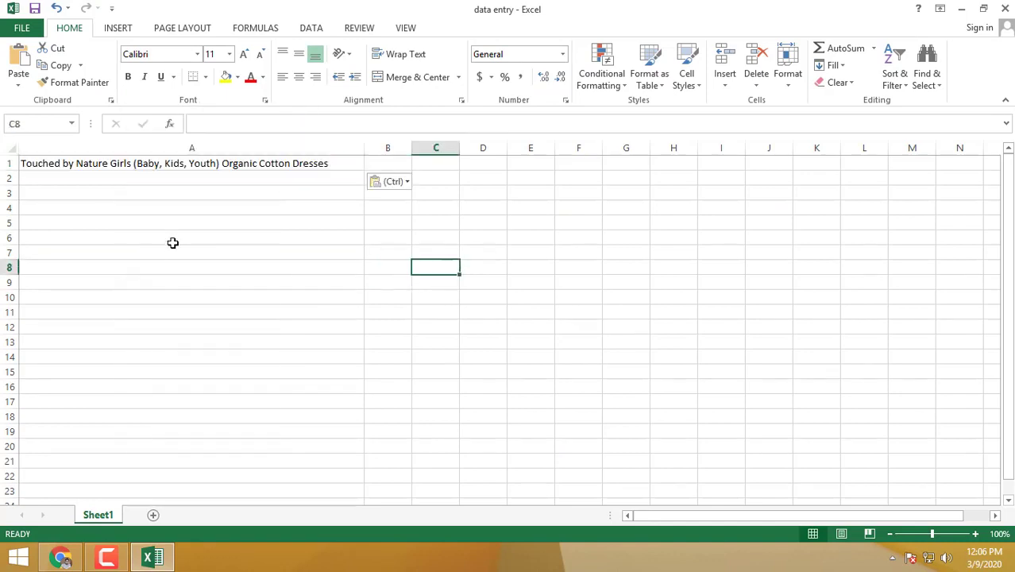
- Switch to Chrome, open the first dress's product page in a new tab and copy its web address
click(107, 558)
click(107, 558)
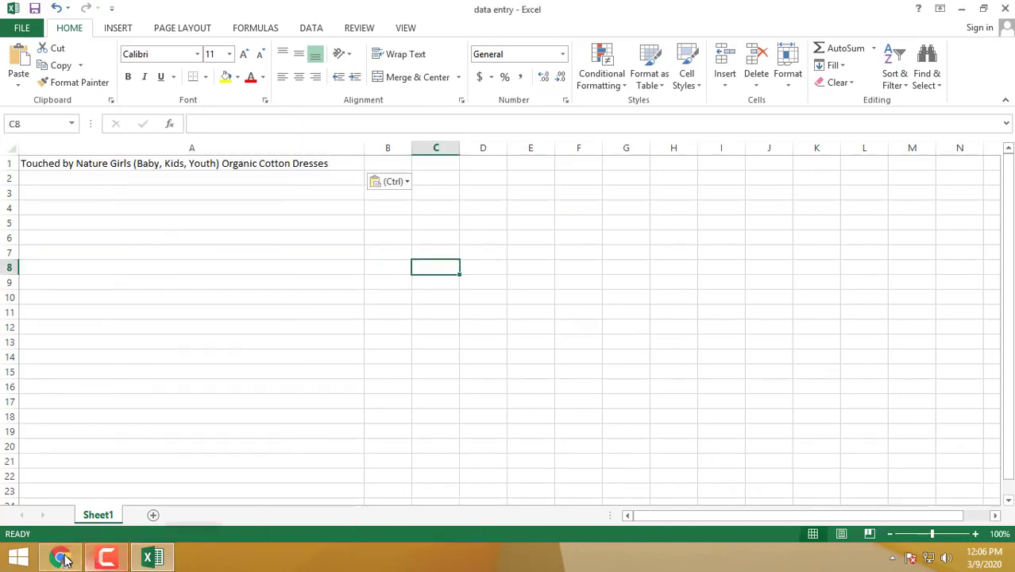
click(61, 558)
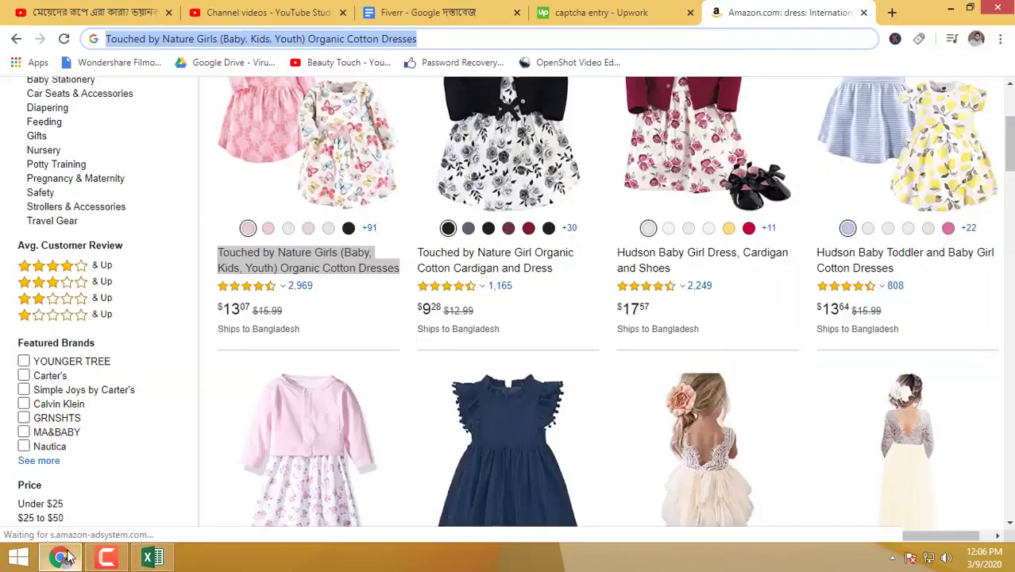
click(205, 289)
click(267, 268)
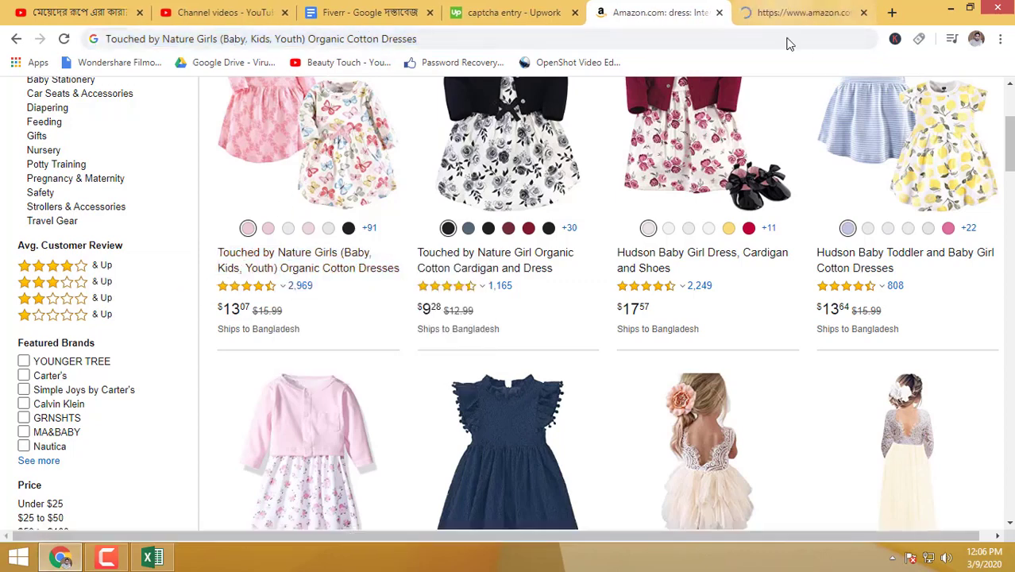
click(281, 41)
right_click(284, 44)
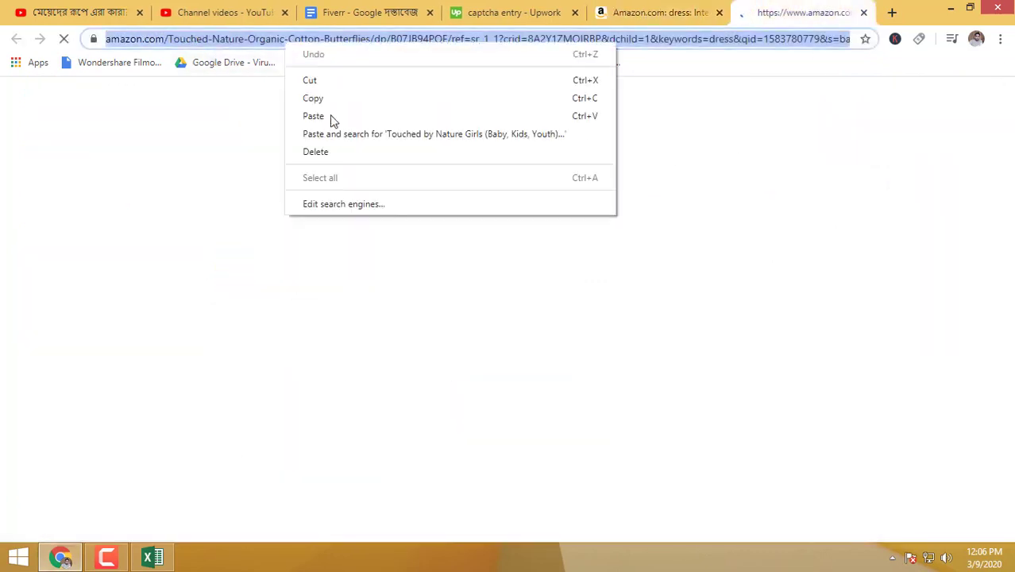
click(343, 98)
- Switch to Excel and paste the product page address into cell B1
click(151, 558)
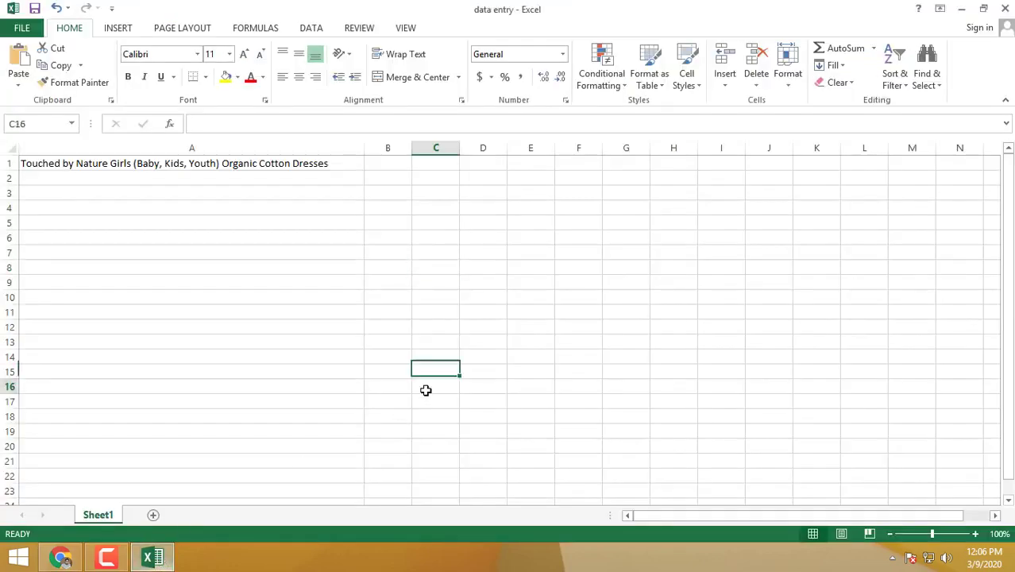
double_click(390, 163)
right_click(390, 164)
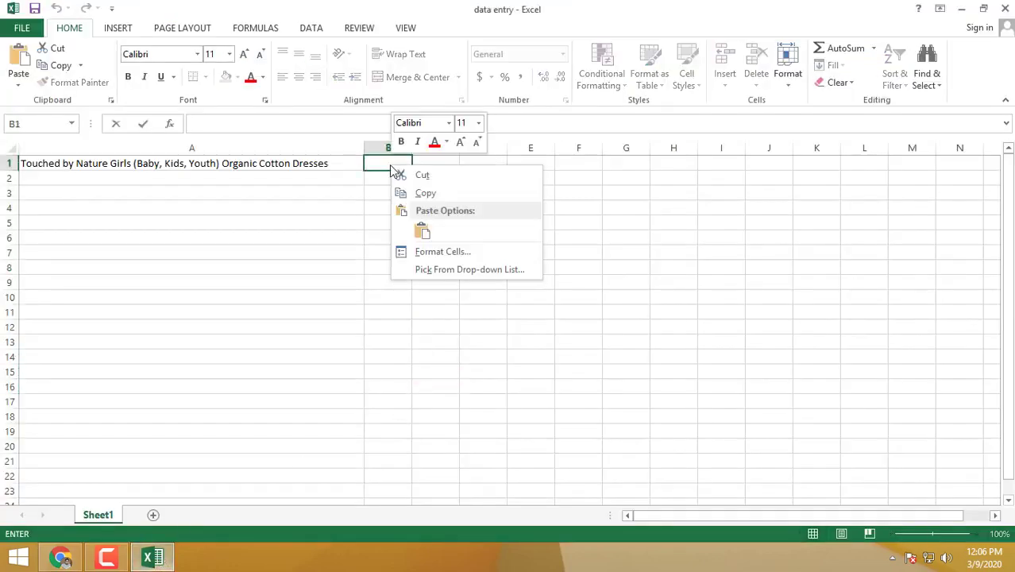
click(420, 230)
click(626, 254)
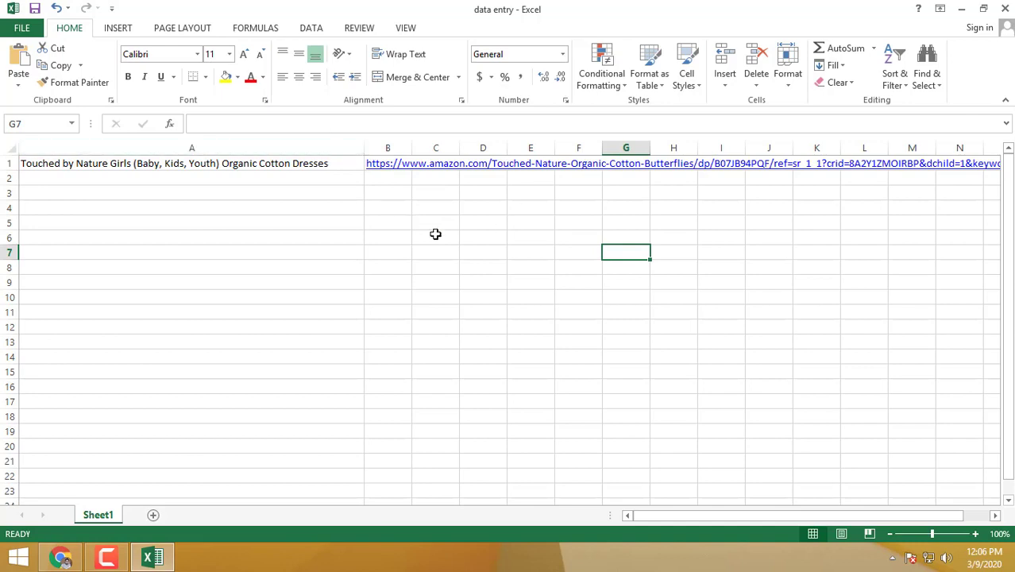
- Return to the product page in Chrome and select its price line, "Price: $5.89 - $25.99"
click(60, 558)
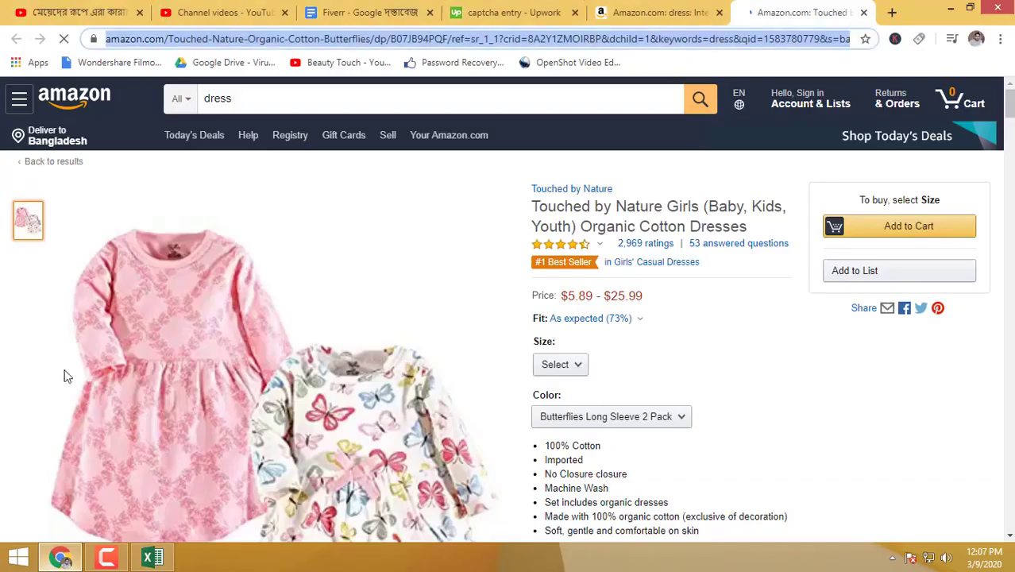
scroll(700, 306, down, 3)
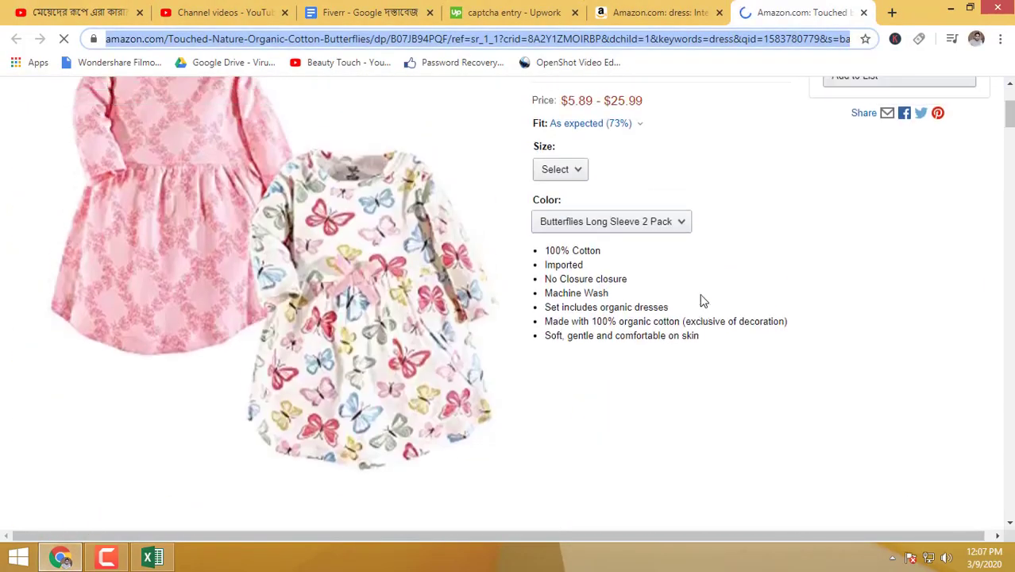
scroll(702, 297, up, 3)
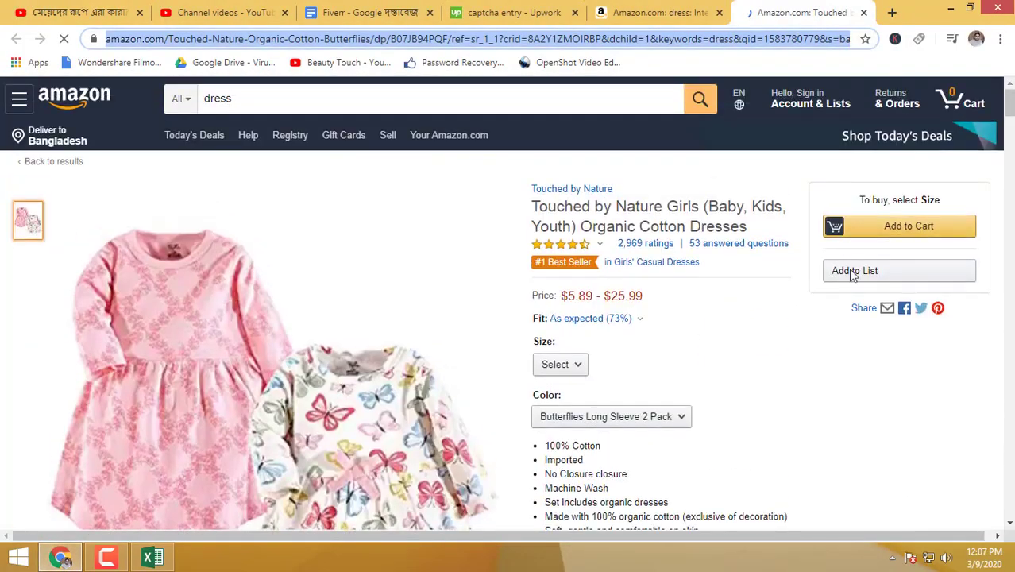
drag(532, 296, 555, 296)
right_click(544, 295)
click(597, 300)
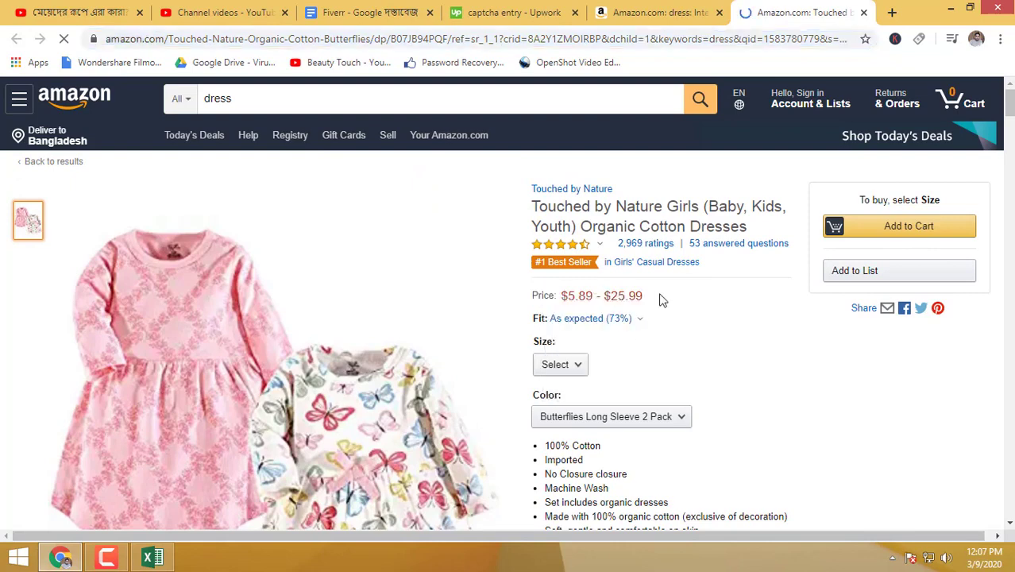
drag(646, 296, 535, 308)
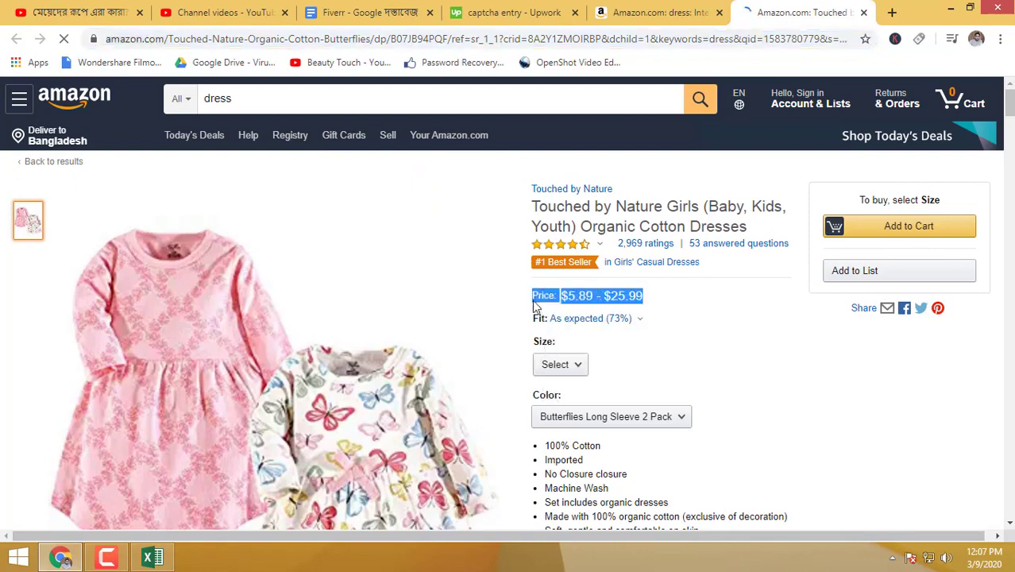
- Paste the price line over the page address to make it plain text, and copy it from there
click(422, 42)
key(ctrl+v)
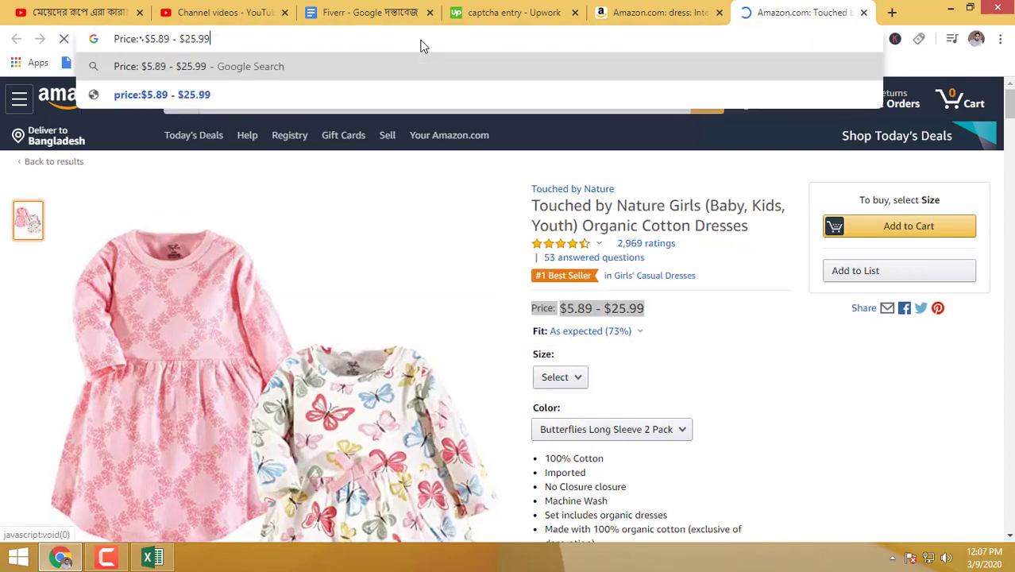
drag(269, 42, 109, 42)
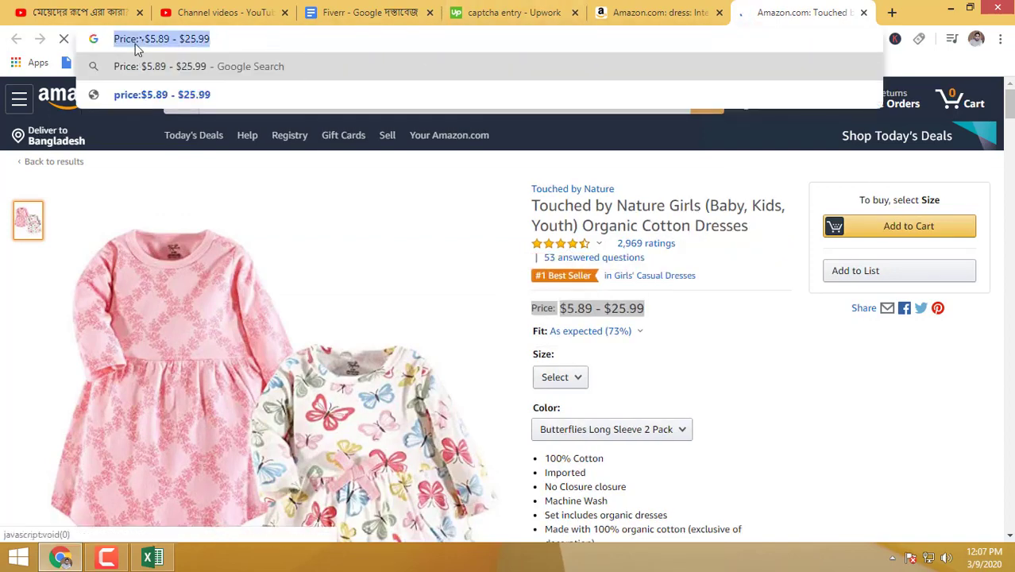
right_click(135, 49)
click(175, 97)
- Paste the price text into the Excel sheet starting at C1 and moderately widen column C
click(157, 558)
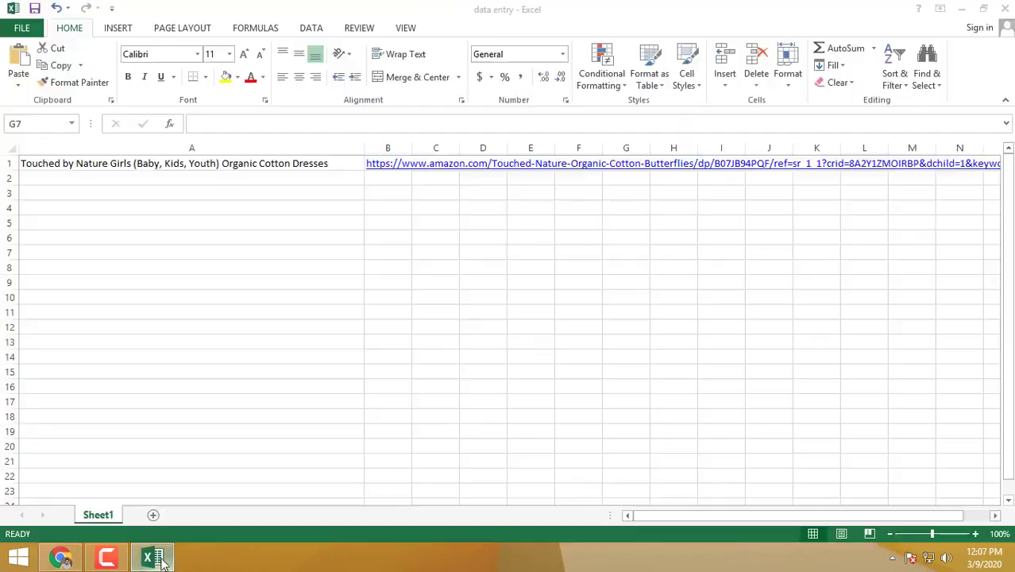
right_click(441, 163)
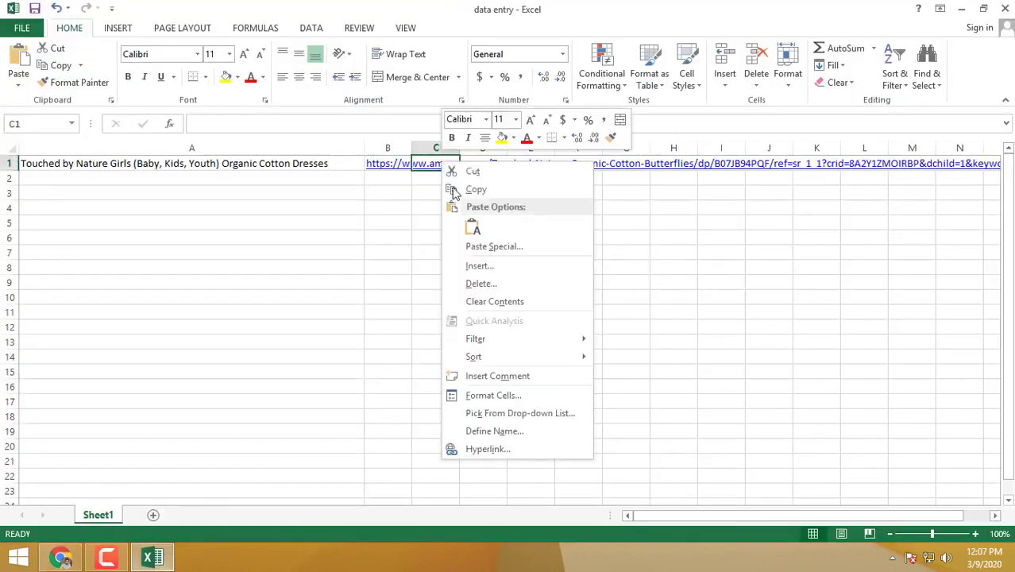
click(473, 228)
drag(459, 144, 646, 162)
click(667, 251)
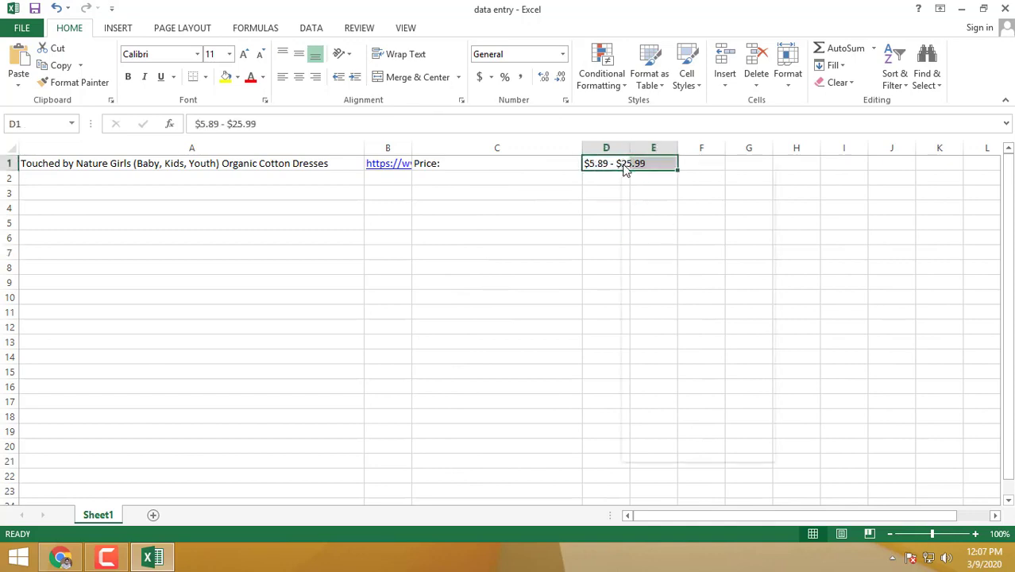
right_click(648, 164)
click(585, 159)
drag(587, 141, 536, 145)
click(646, 299)
- Insert a blank row above the product data in Excel and enter the heading "Produce Name" in A1
click(62, 558)
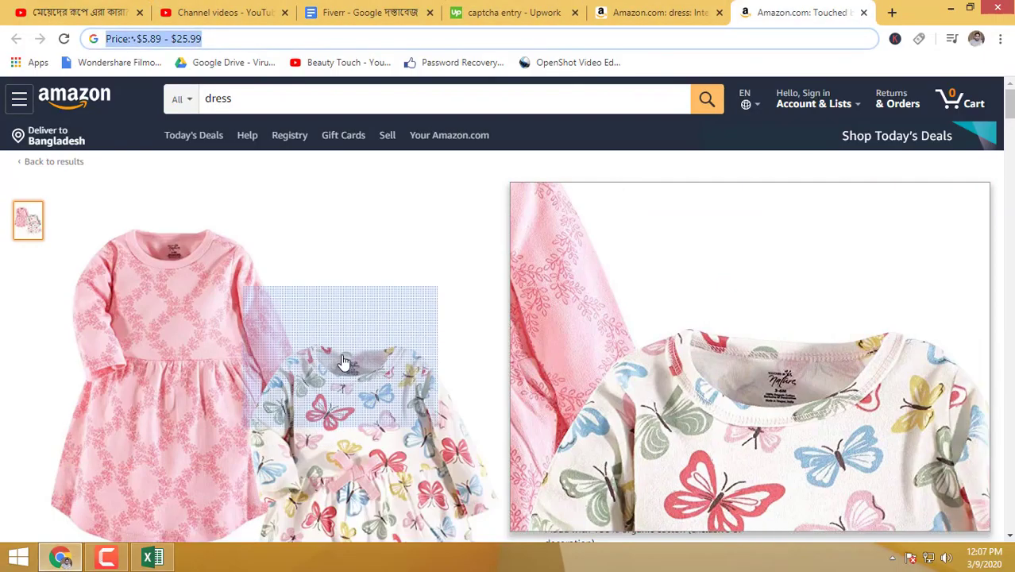
click(63, 559)
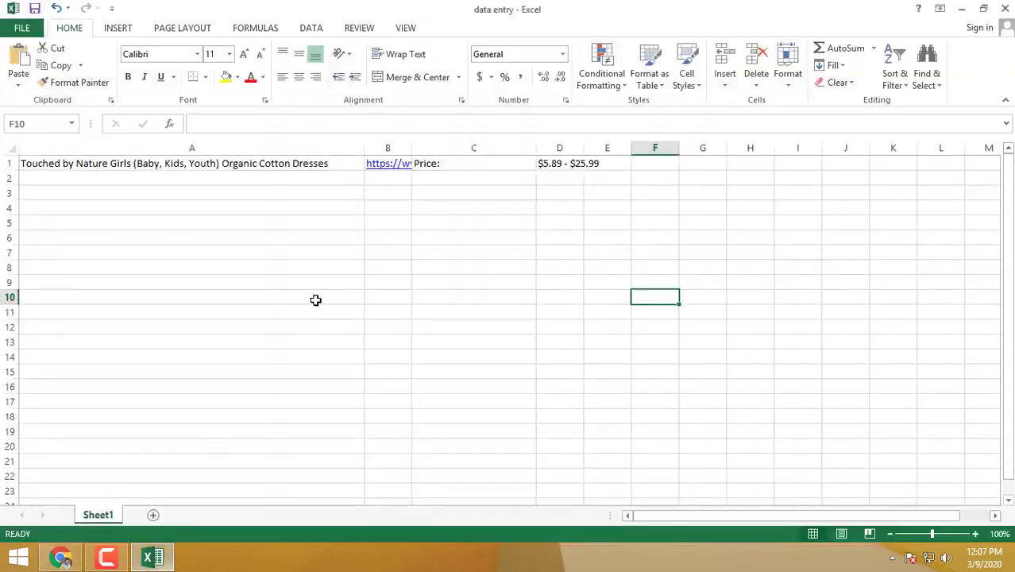
right_click(10, 164)
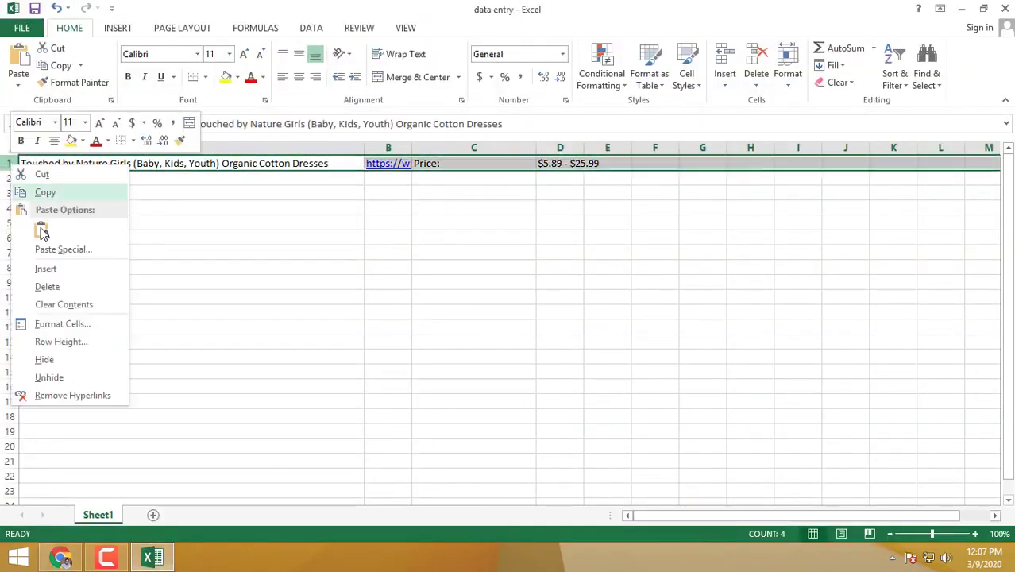
click(48, 270)
click(135, 167)
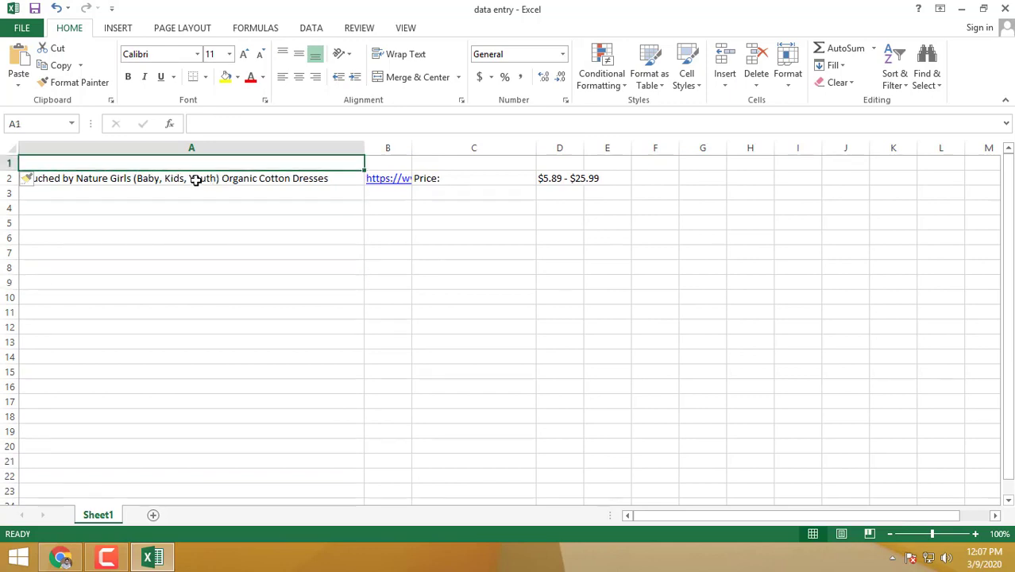
text(Produce Name)
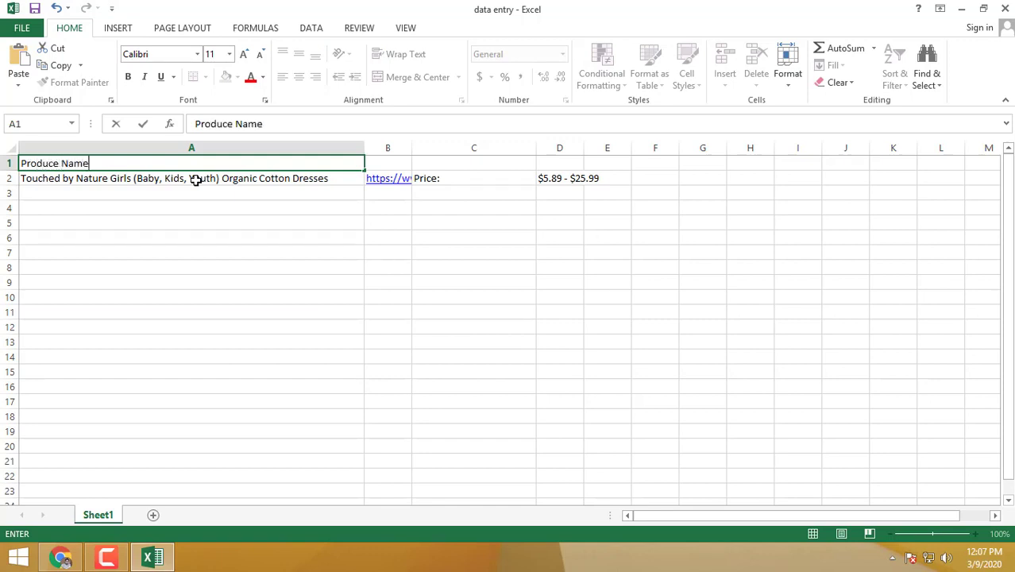
click(343, 310)
- Widen column B and enter the heading "Product Link" in B1
click(392, 165)
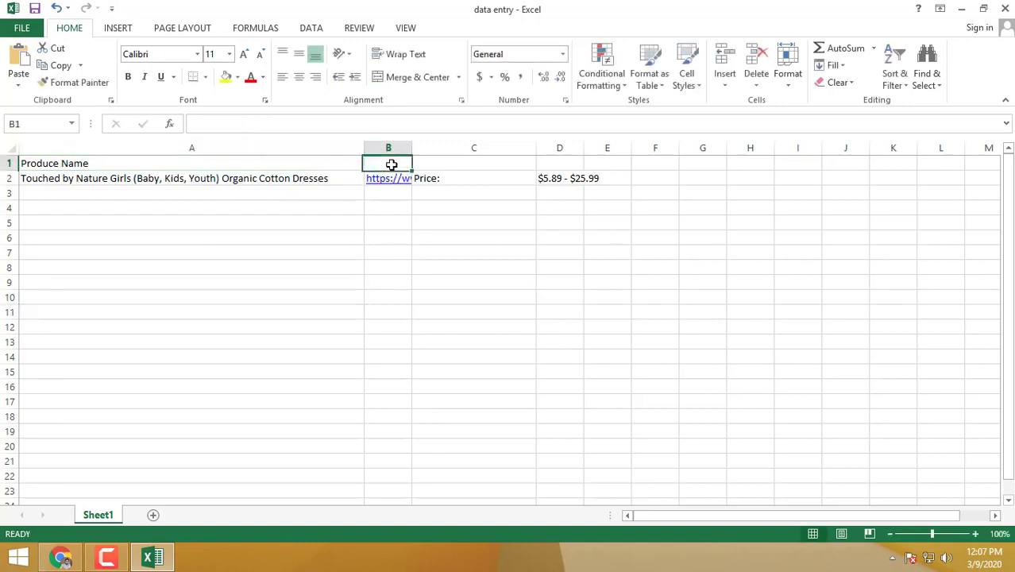
drag(412, 148, 511, 148)
key(Down)
key(Down)
key(Down)
key(Down)
key(Down)
key(Down)
key(Down)
key(Down)
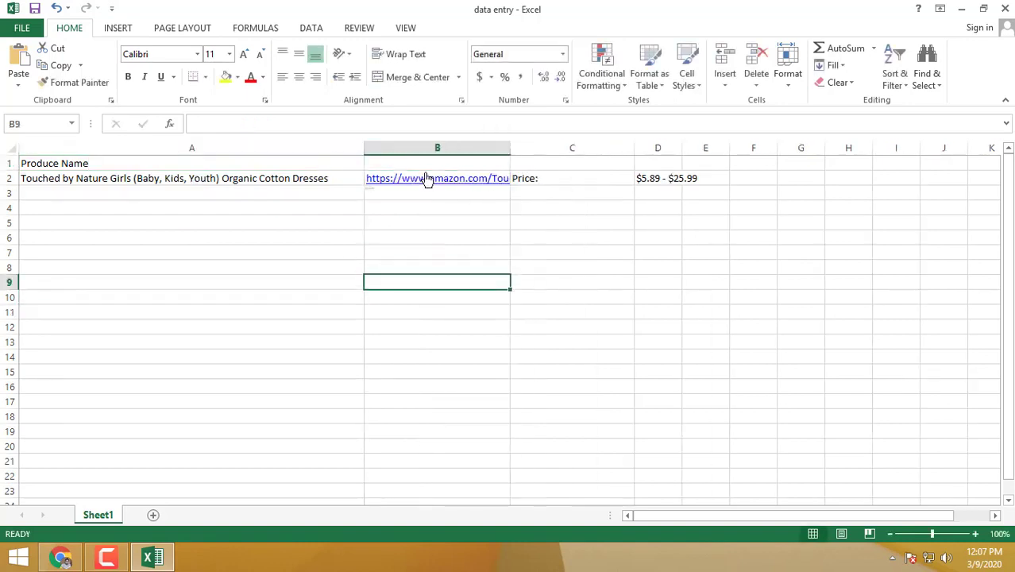
click(426, 161)
text(Link)
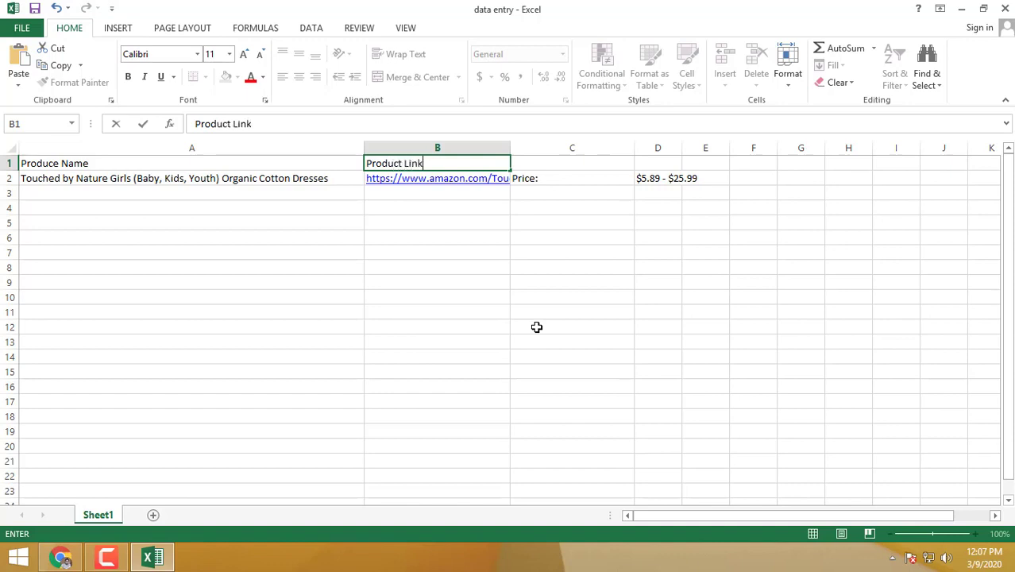
click(538, 327)
- Clear "Price:" from C2 and move the price range from D2 into C2
click(542, 179)
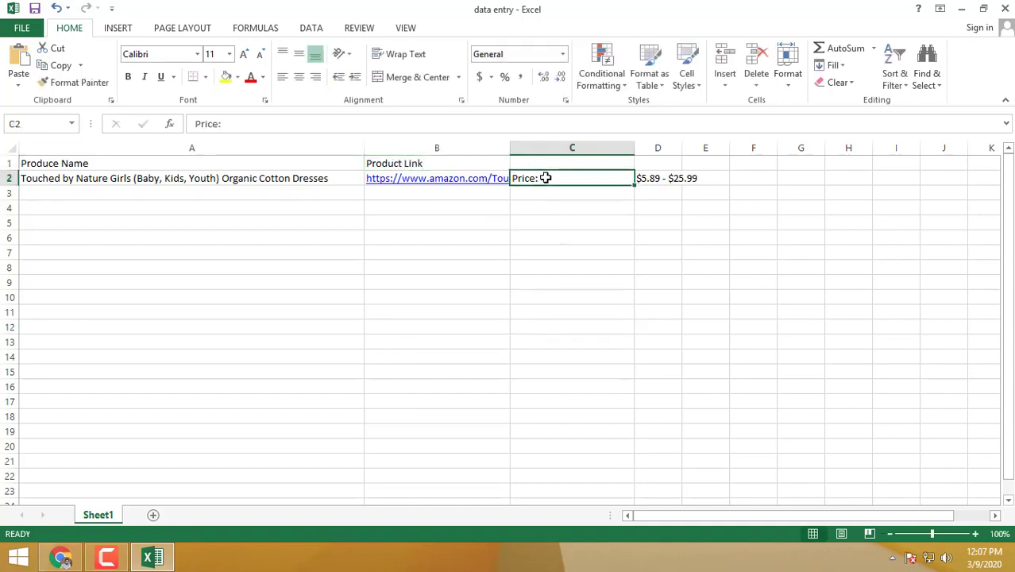
key(Delete)
click(646, 239)
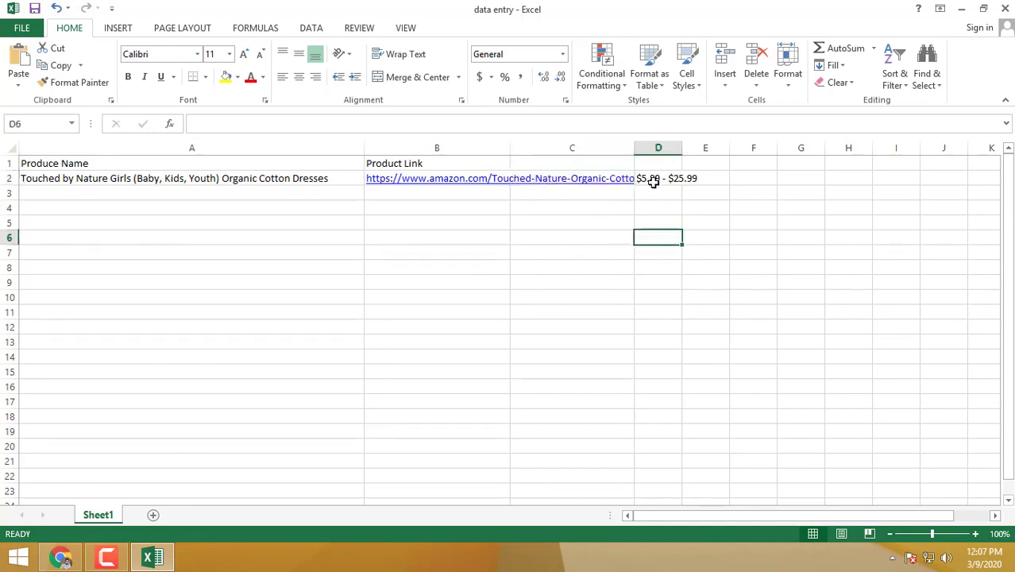
drag(654, 178, 671, 180)
right_click(671, 180)
click(690, 207)
click(584, 179)
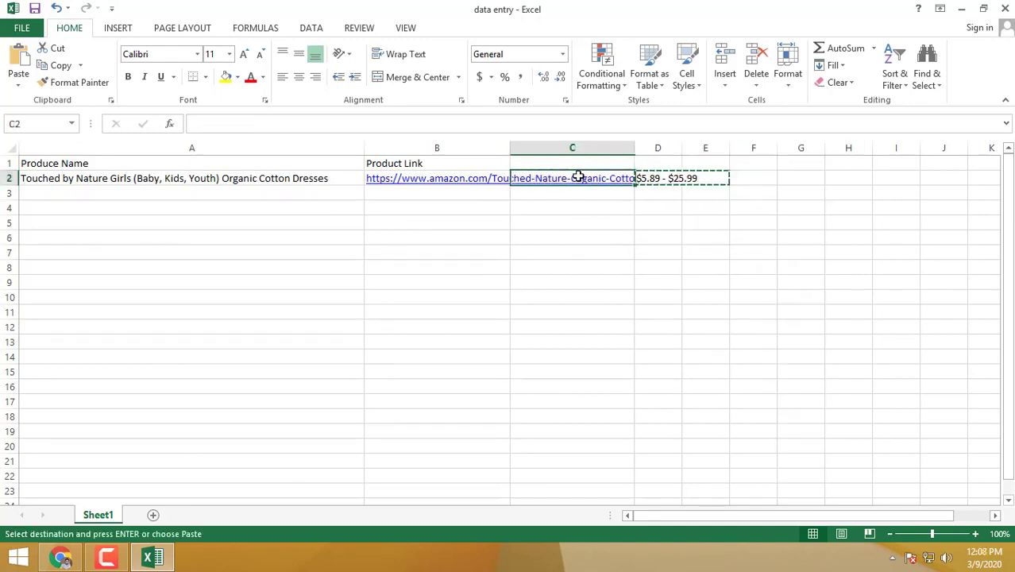
right_click(580, 179)
click(612, 240)
click(548, 281)
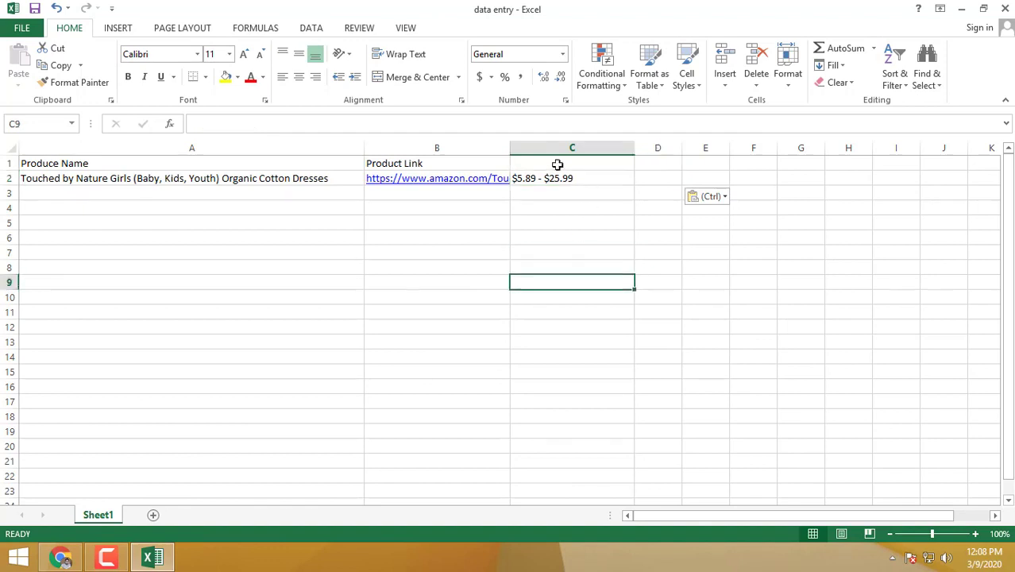
- Enter the heading "Price" in C1 and select the data area A2:C21
click(557, 165)
text(Pr)
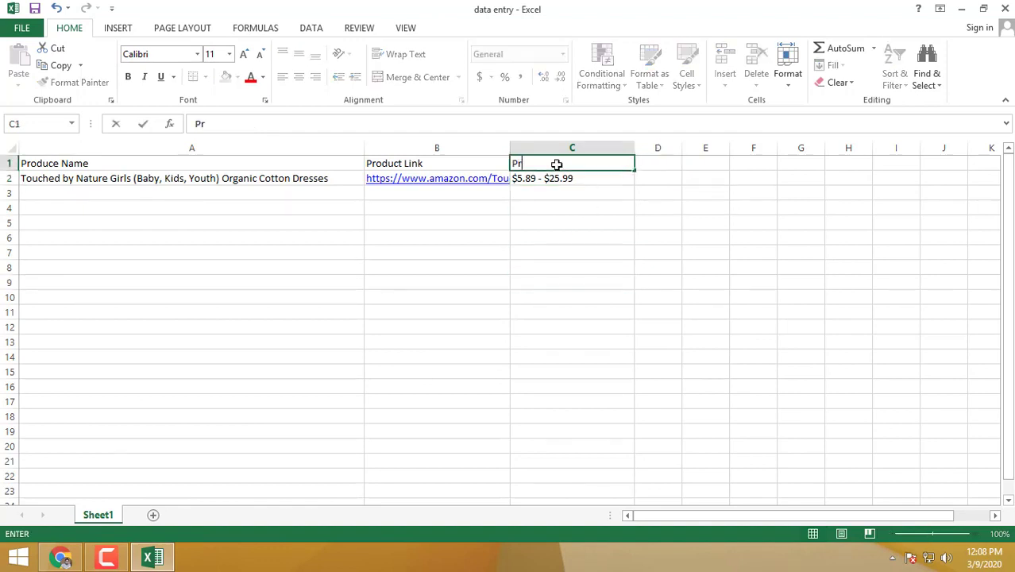
text(ice)
key(Return)
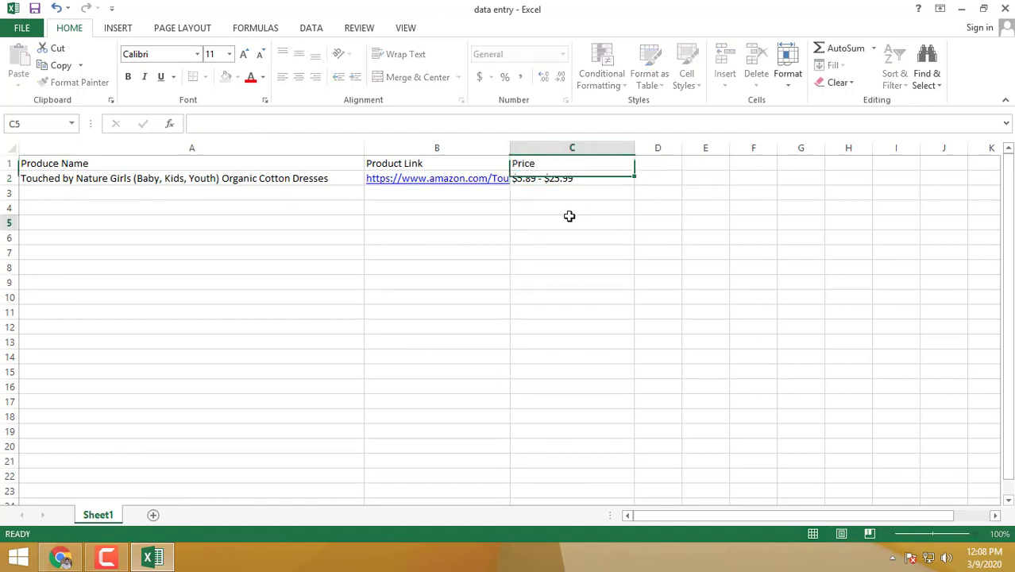
click(569, 221)
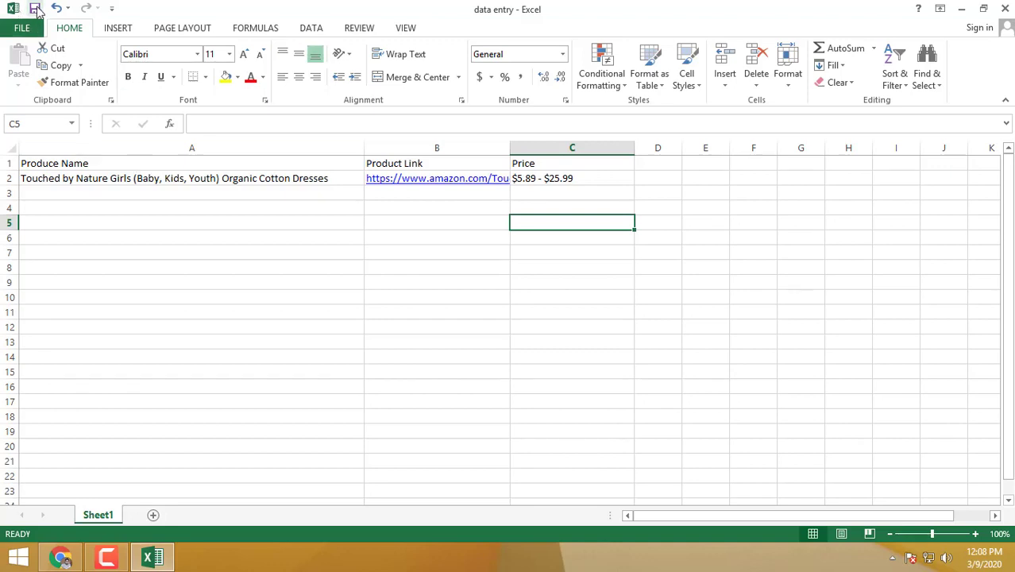
drag(150, 178, 533, 454)
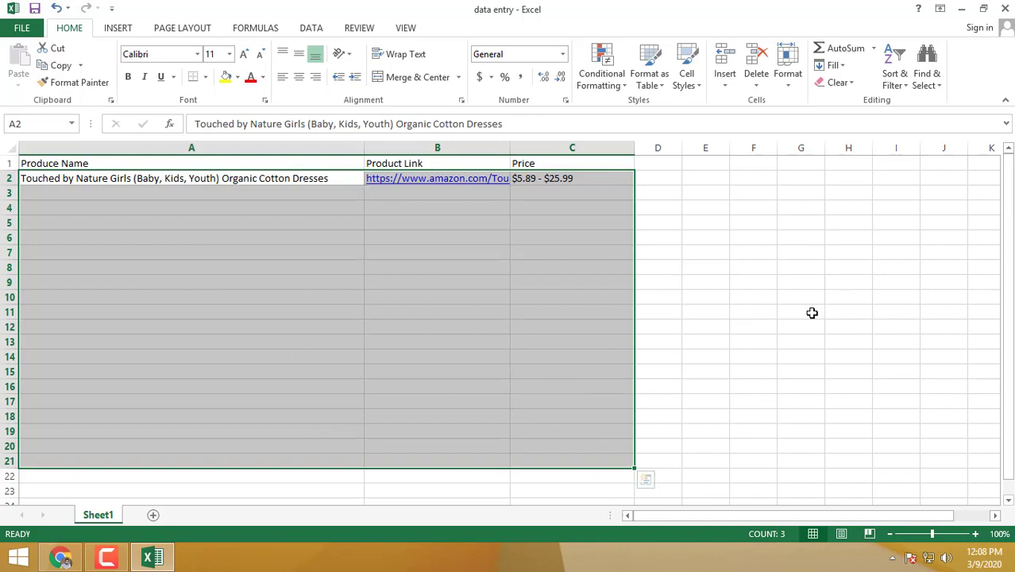
- End the Microsoft Excel task in Task Manager, then close Task Manager
click(410, 263)
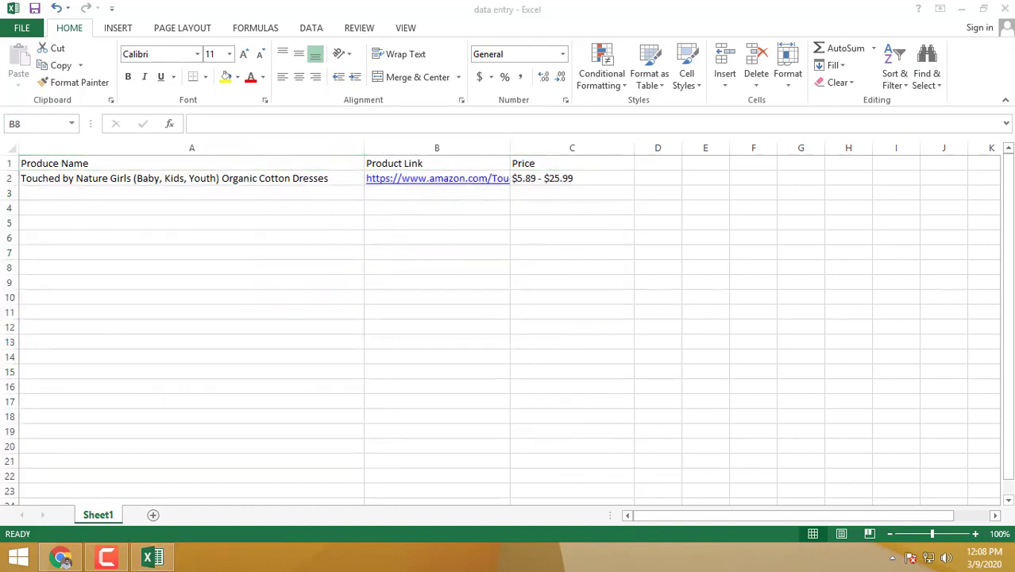
right_click(365, 559)
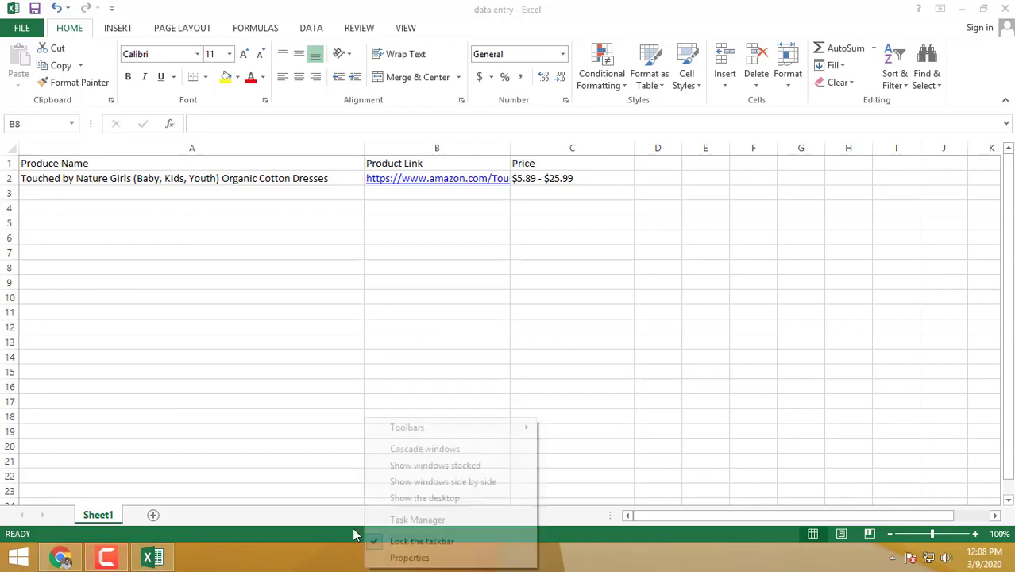
click(405, 525)
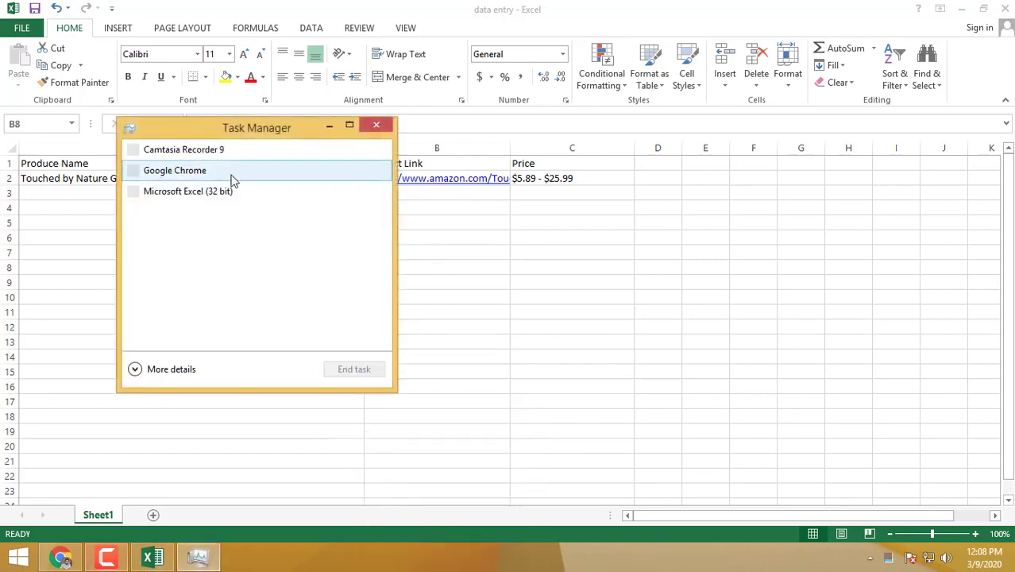
click(189, 191)
click(355, 370)
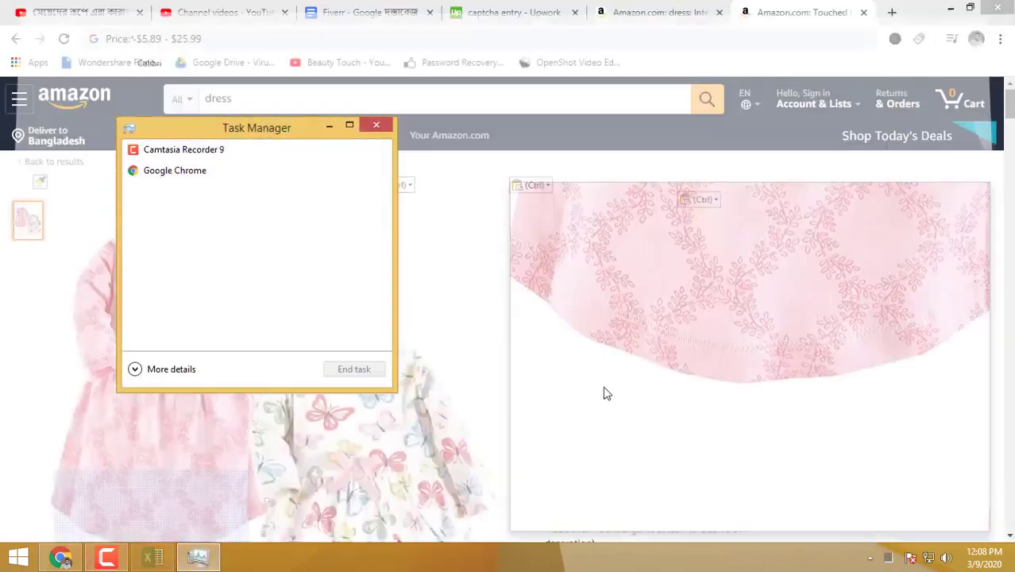
click(377, 125)
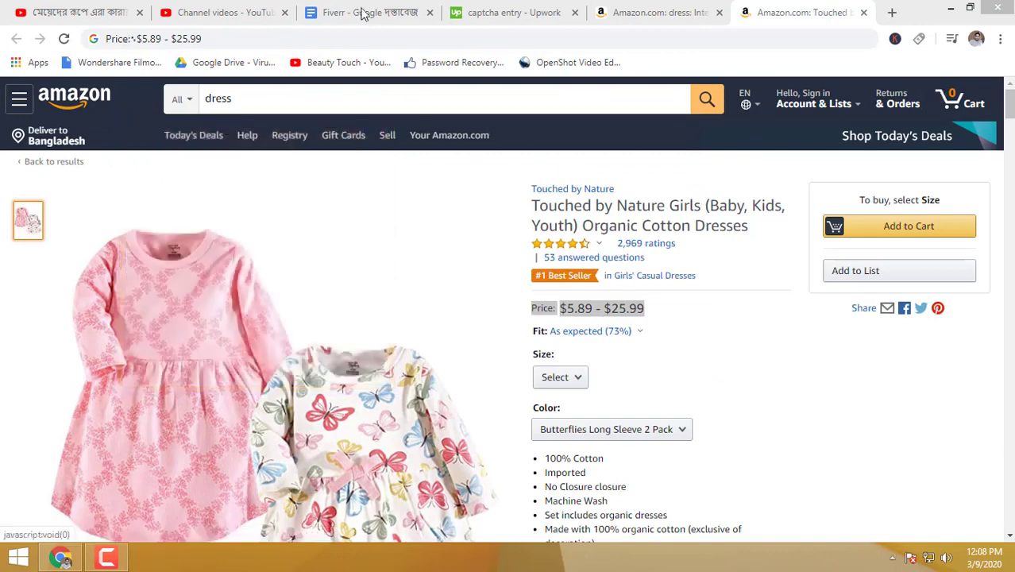
click(636, 10)
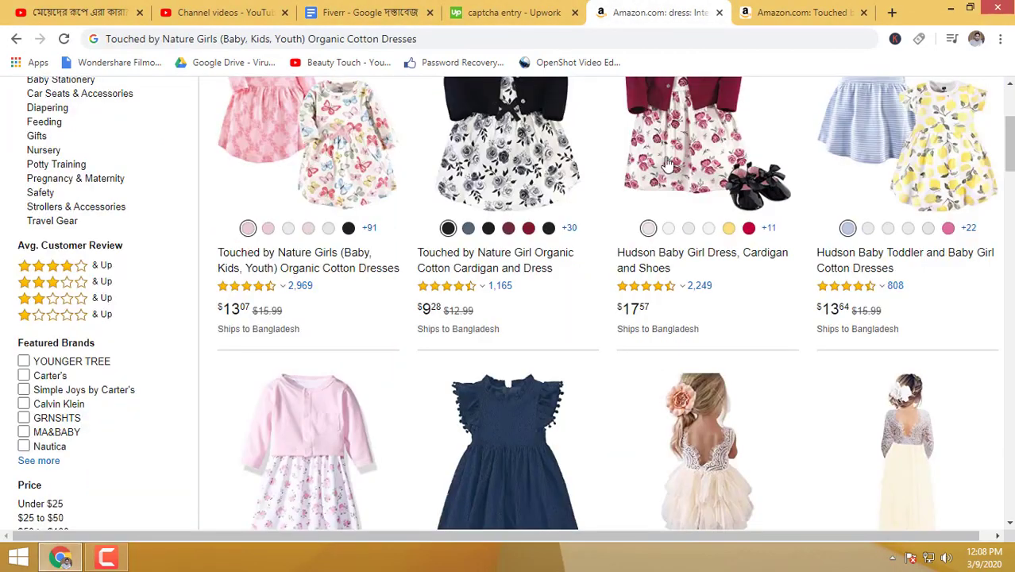
click(479, 42)
text(captc)
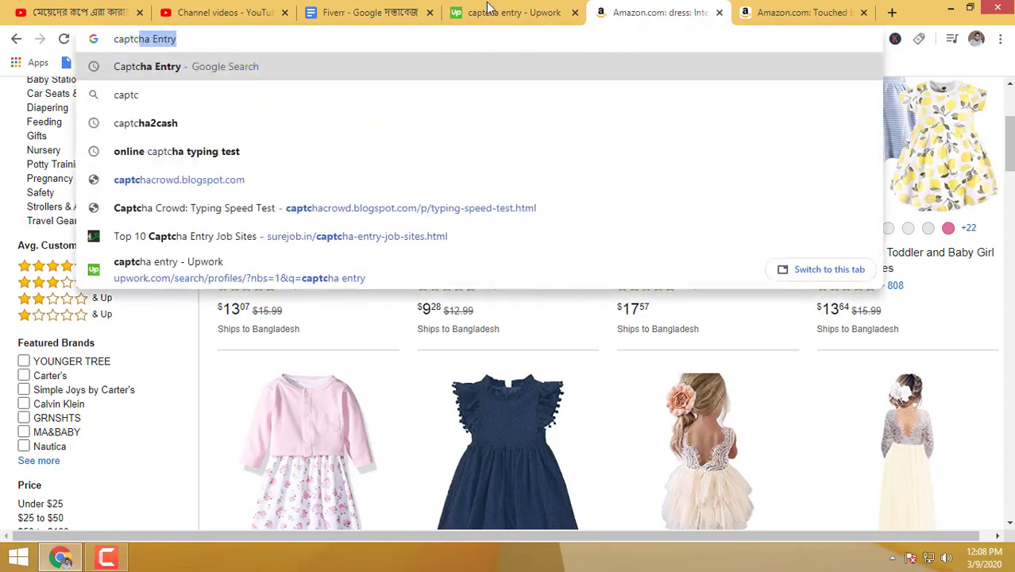
click(488, 8)
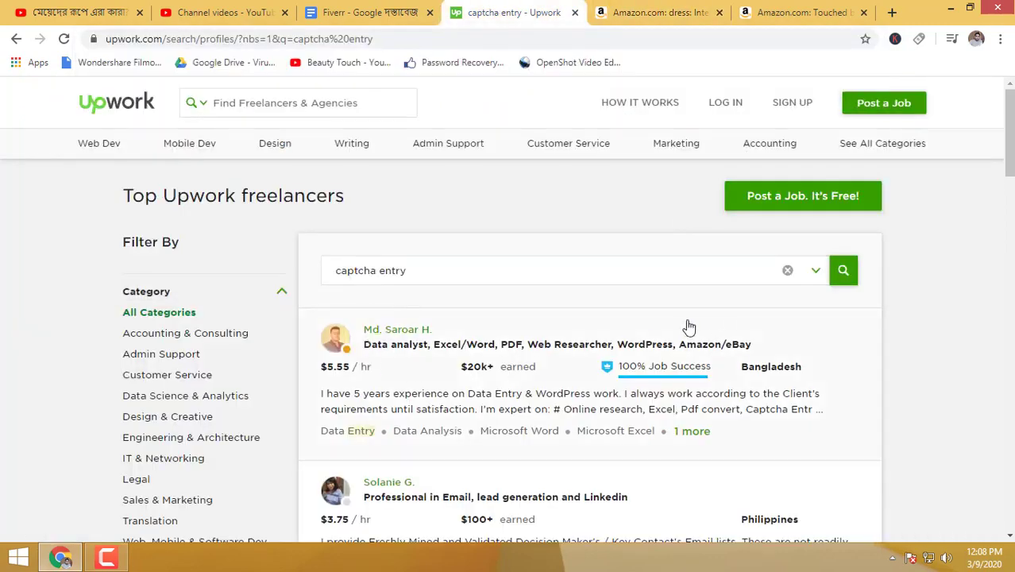
- Close both Amazon pages, the dress search results and the Touched by Nature product page
click(729, 13)
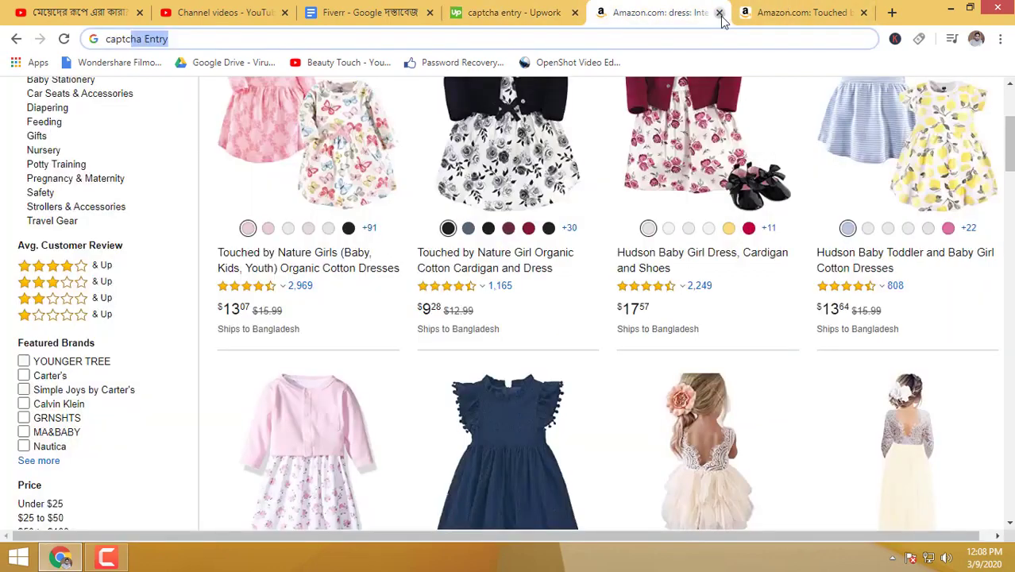
click(720, 13)
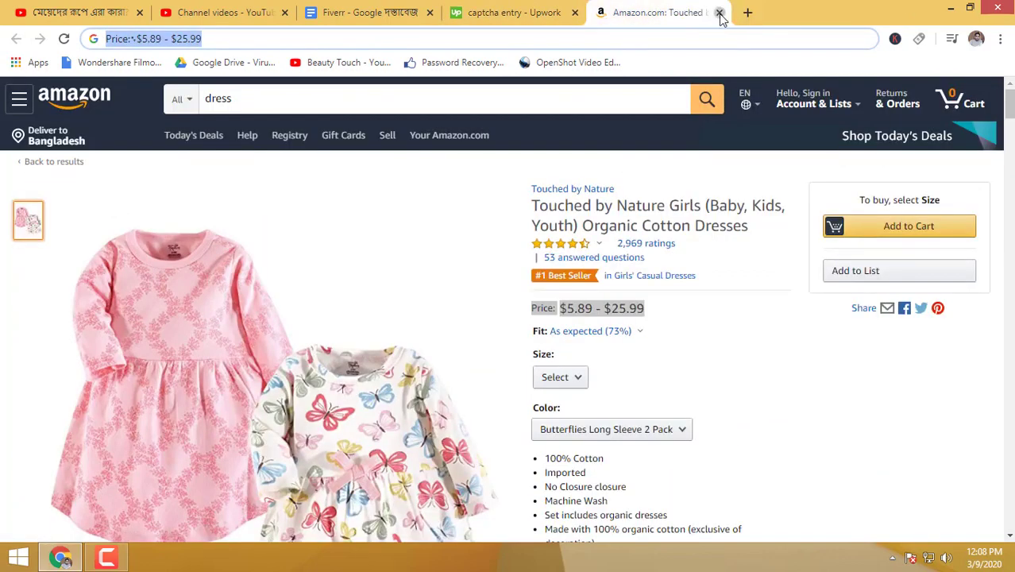
click(720, 13)
- Search Google for "Captcha Entry" in a new tab and open the SureJob result "Top 10 Captcha Entry Job Sites"
click(732, 13)
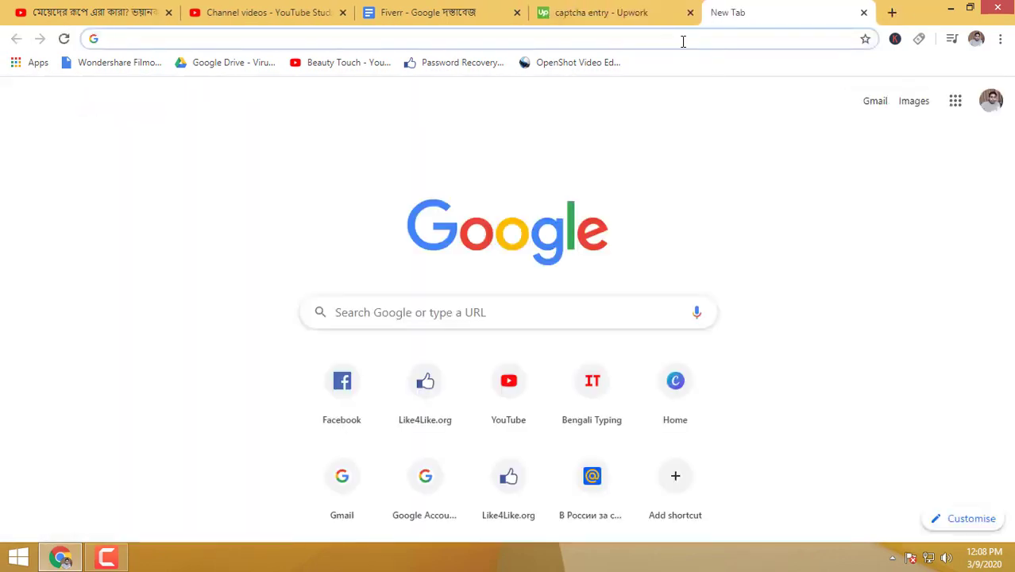
text(captcha Entry)
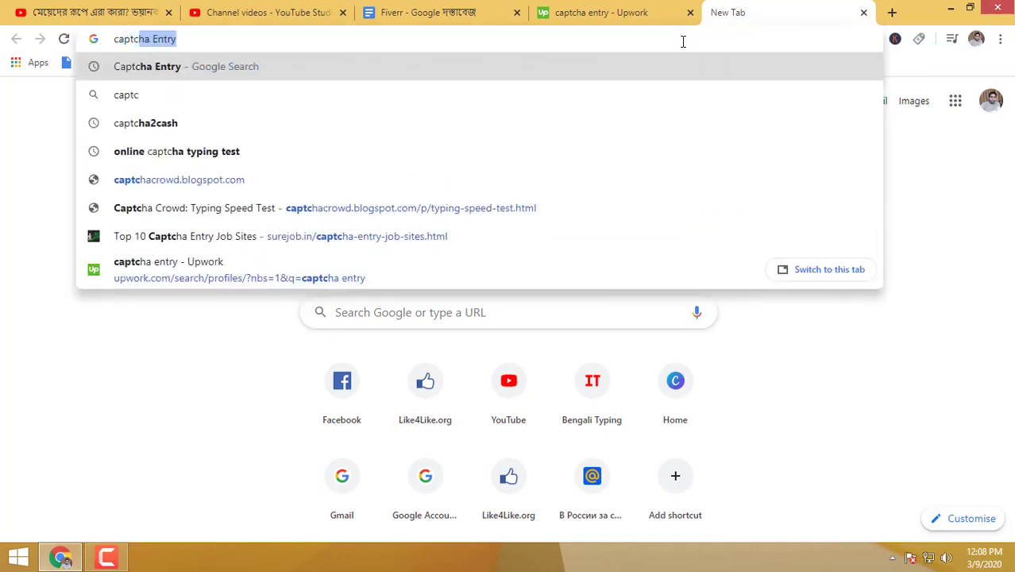
key(Return)
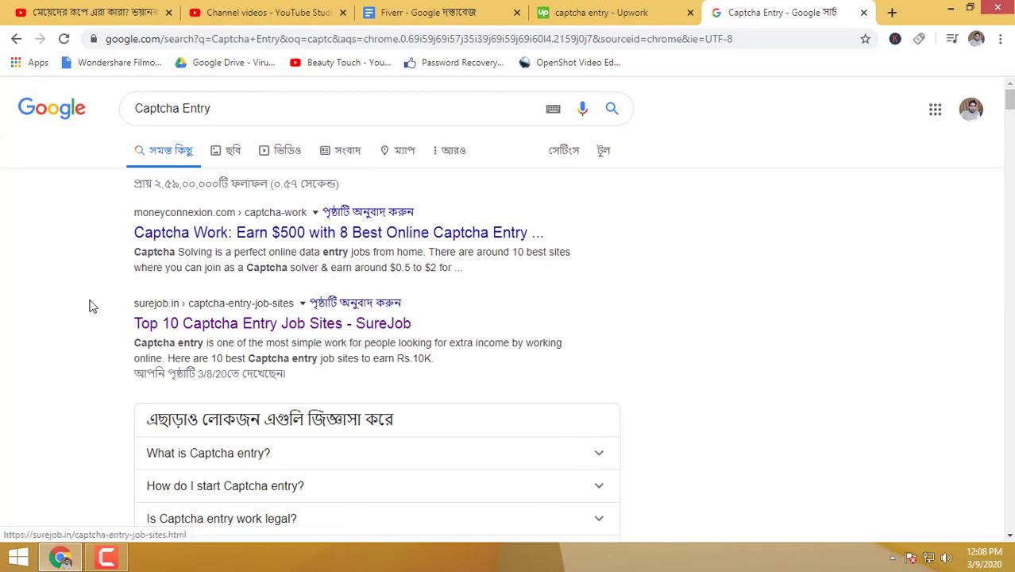
drag(123, 327, 443, 340)
click(482, 317)
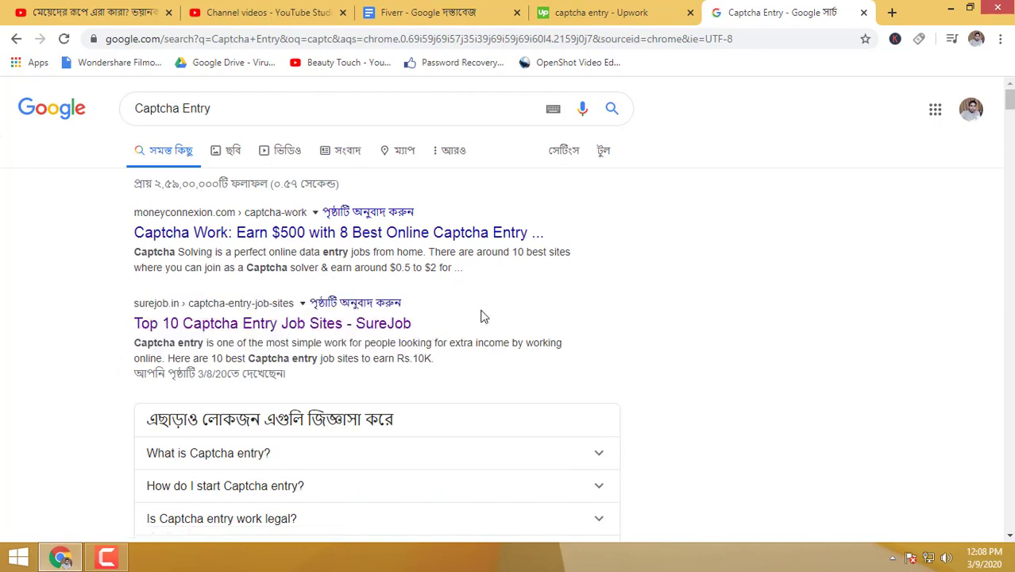
click(236, 334)
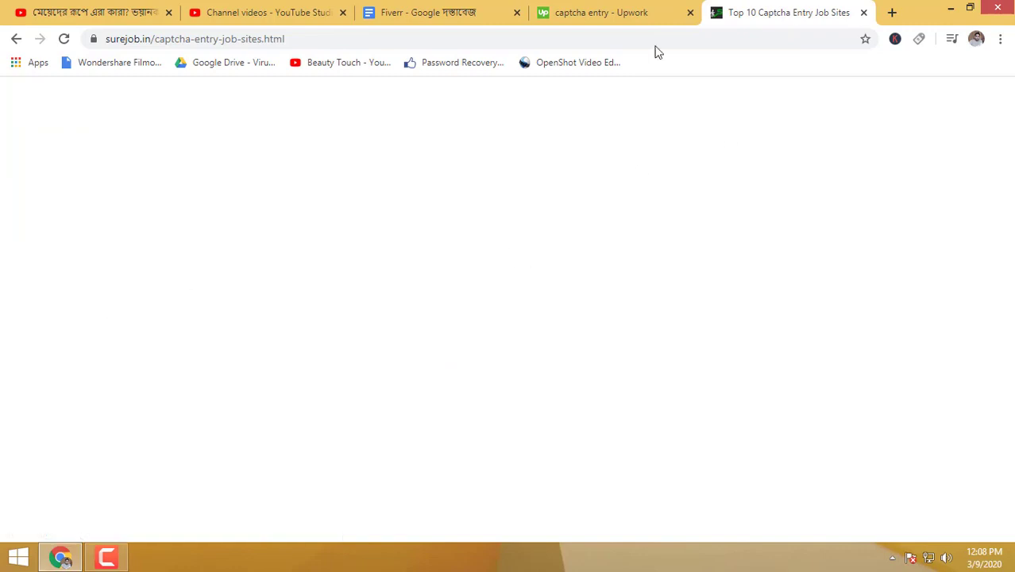
- Search Google for "Captcha Entry" in another new tab and show the image results
click(892, 12)
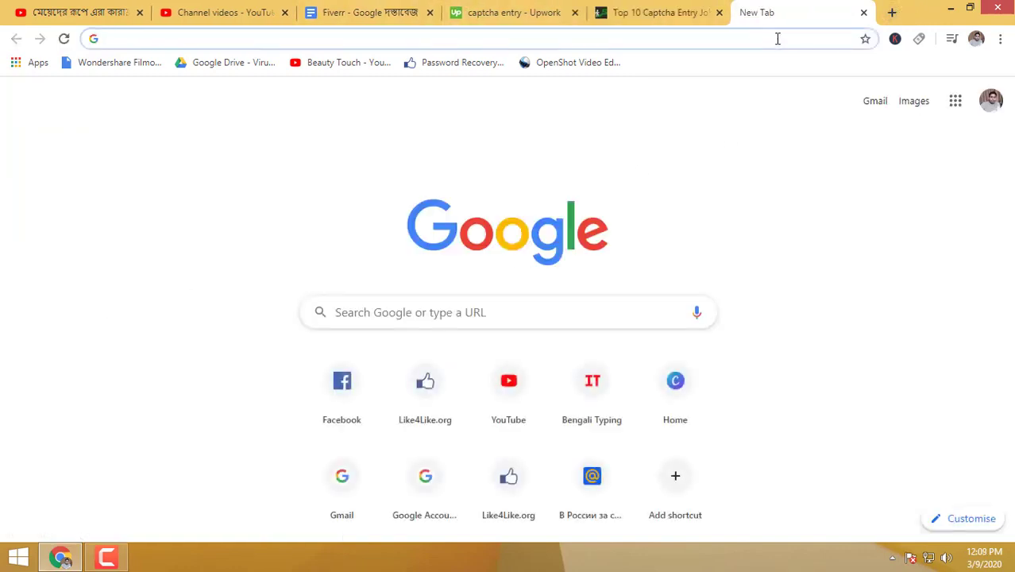
text(captch)
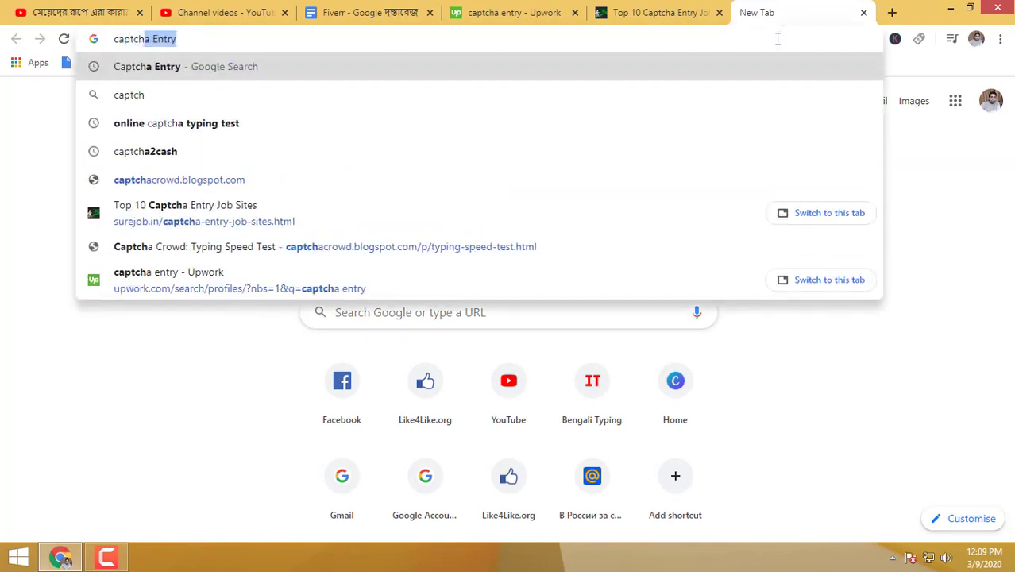
key(Return)
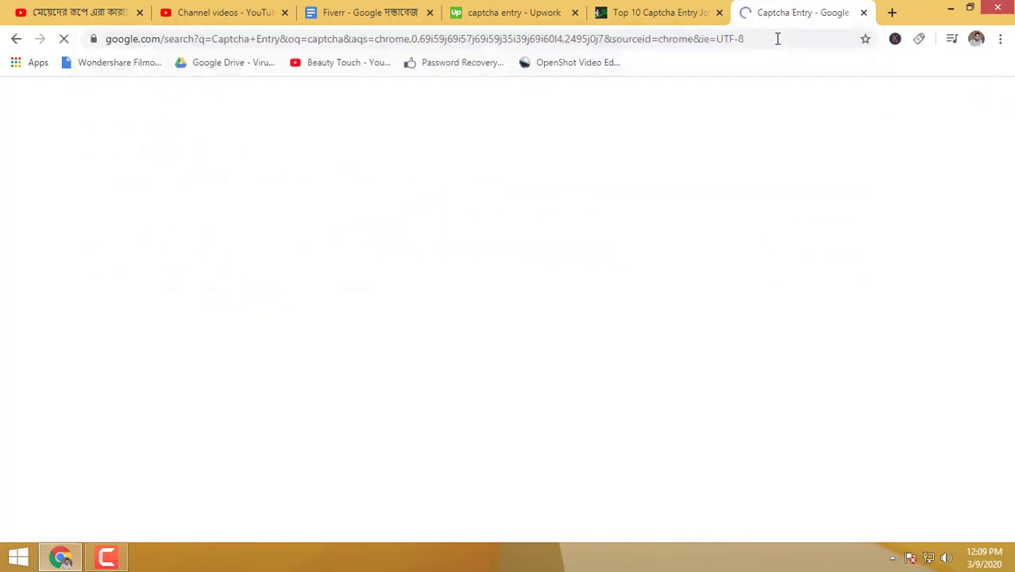
click(228, 154)
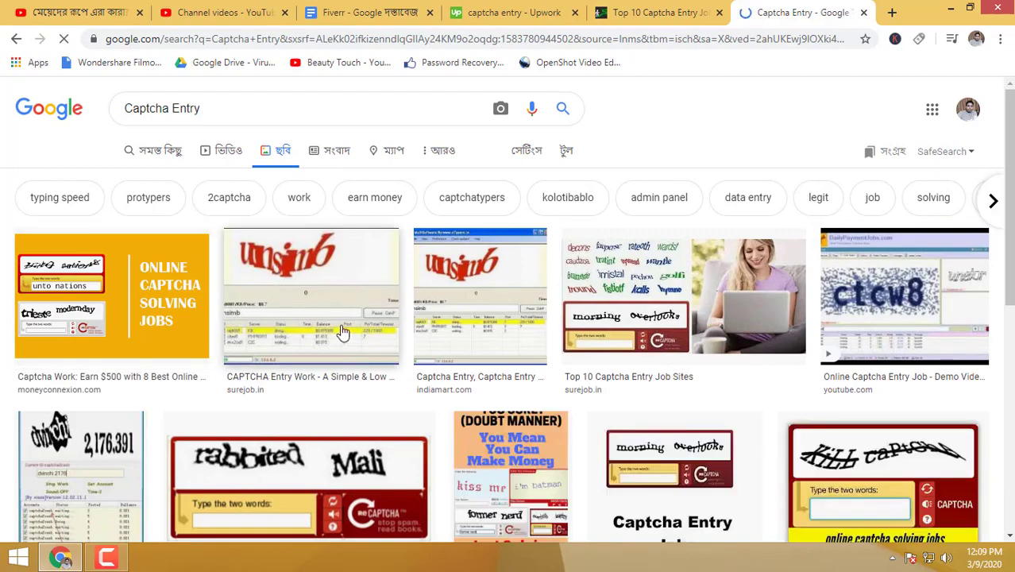
- Examine the MegaTypers and CaptchaTypers entries in the SureJob article, including the contact e-mail for CaptchaTypers login details
click(692, 8)
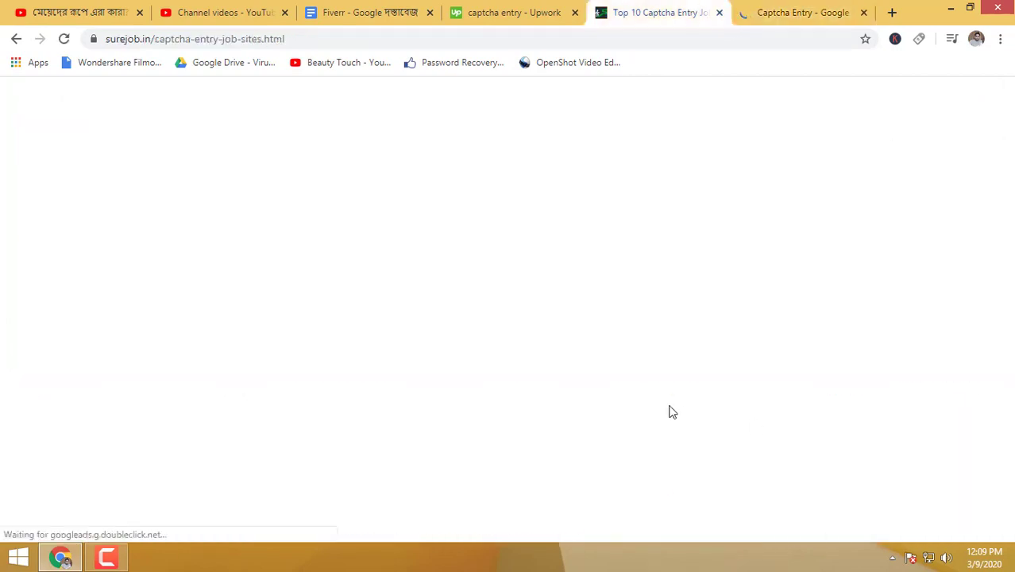
scroll(503, 425, down, 5)
scroll(105, 368, down, 9)
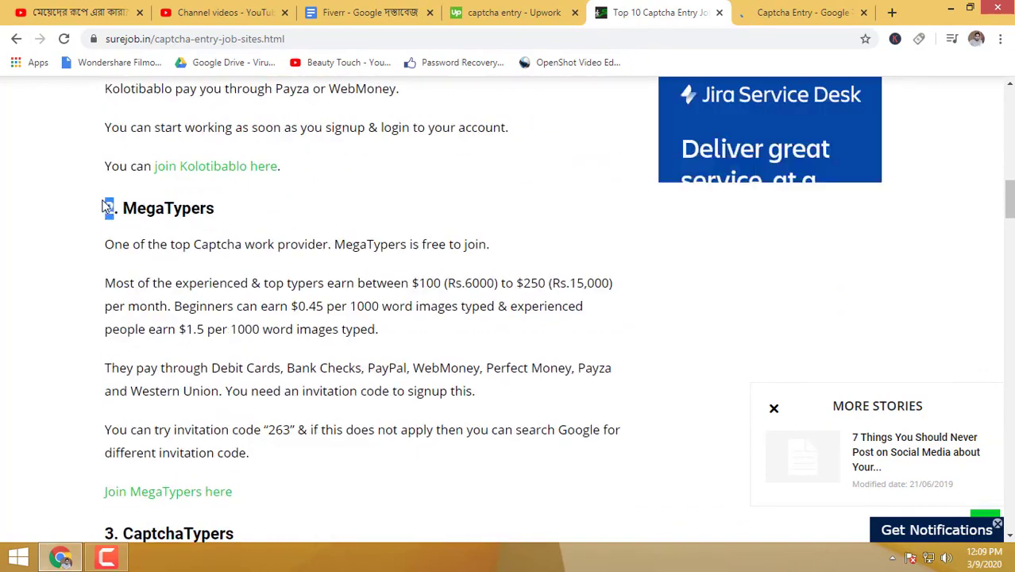
drag(107, 207, 214, 209)
scroll(553, 274, down, 3)
double_click(156, 315)
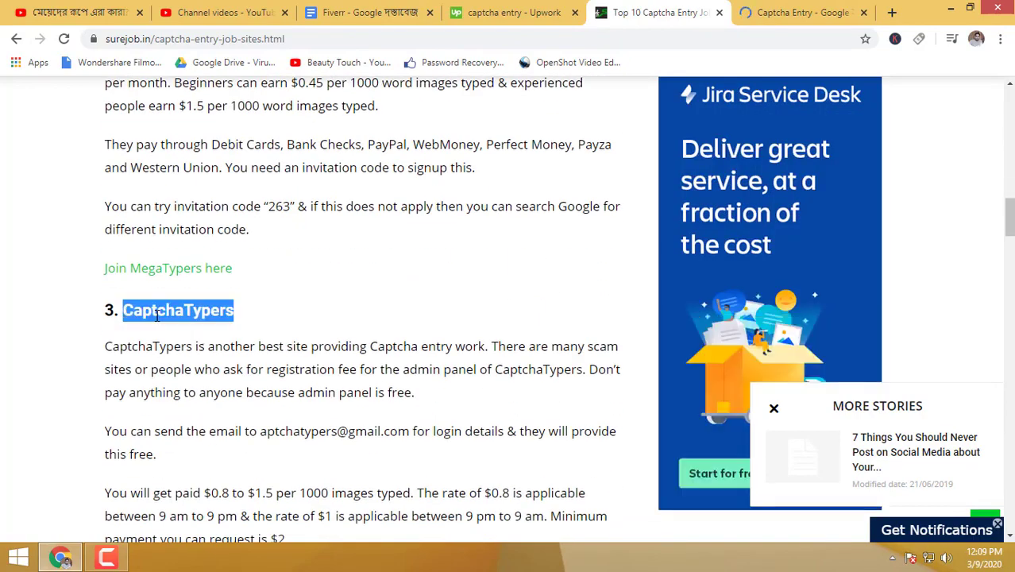
triple_click(183, 311)
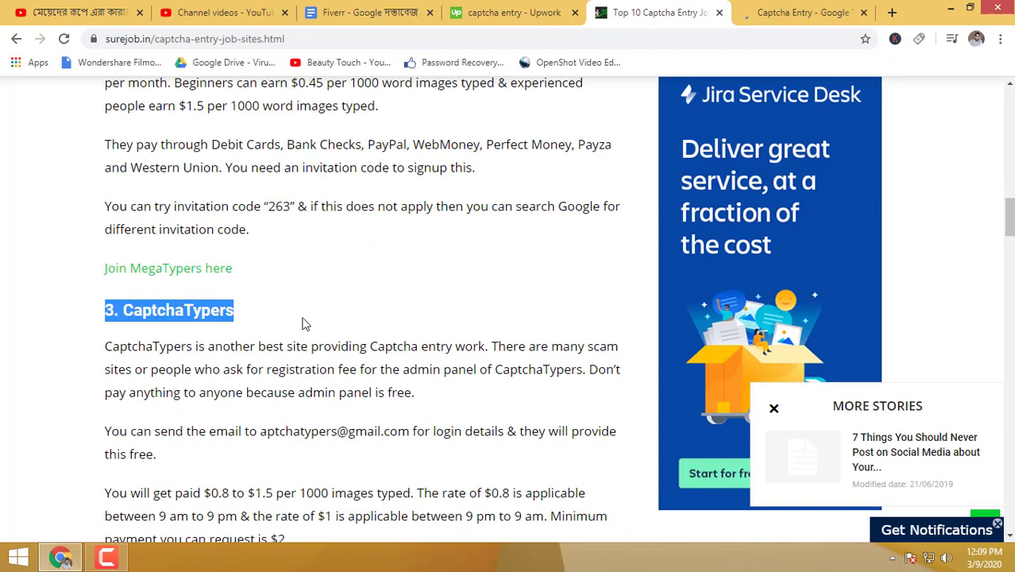
scroll(302, 324, down, 1)
drag(261, 359, 415, 360)
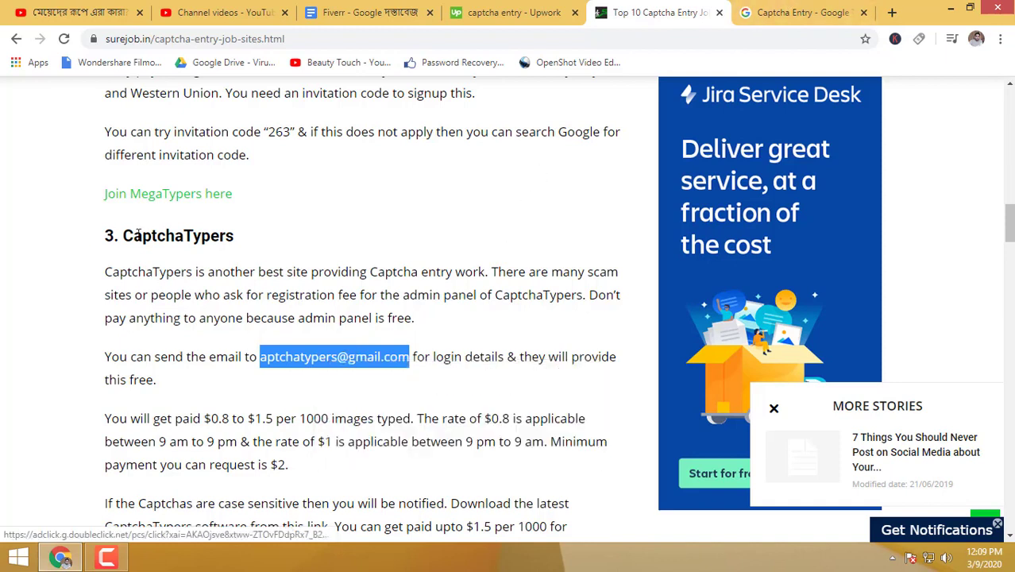
- Search Google for the article heading "CaptchaTypers" and open the captchatypers.com site from the results
drag(121, 235, 295, 239)
click(642, 168)
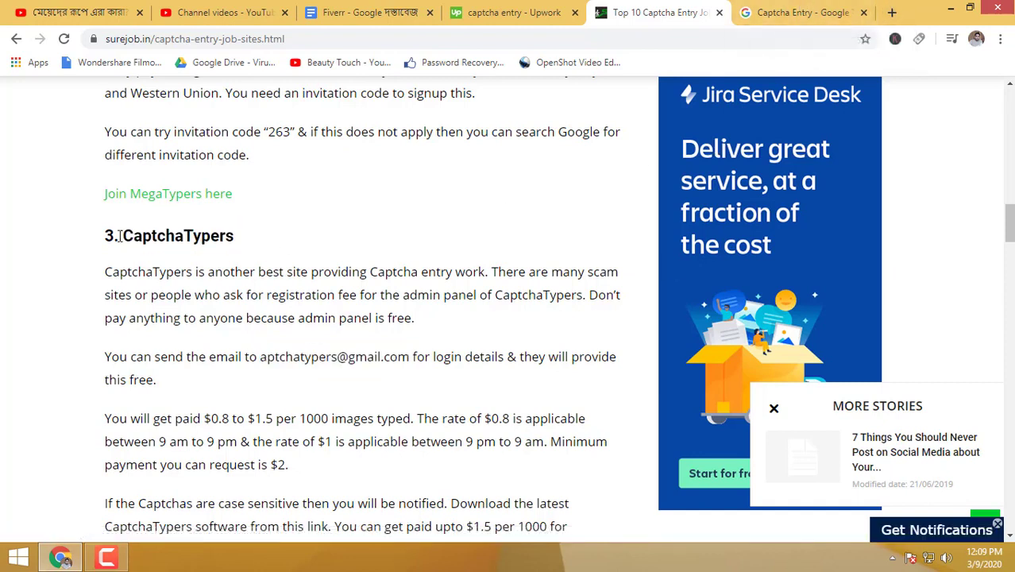
drag(119, 236, 300, 241)
right_click(211, 232)
click(263, 255)
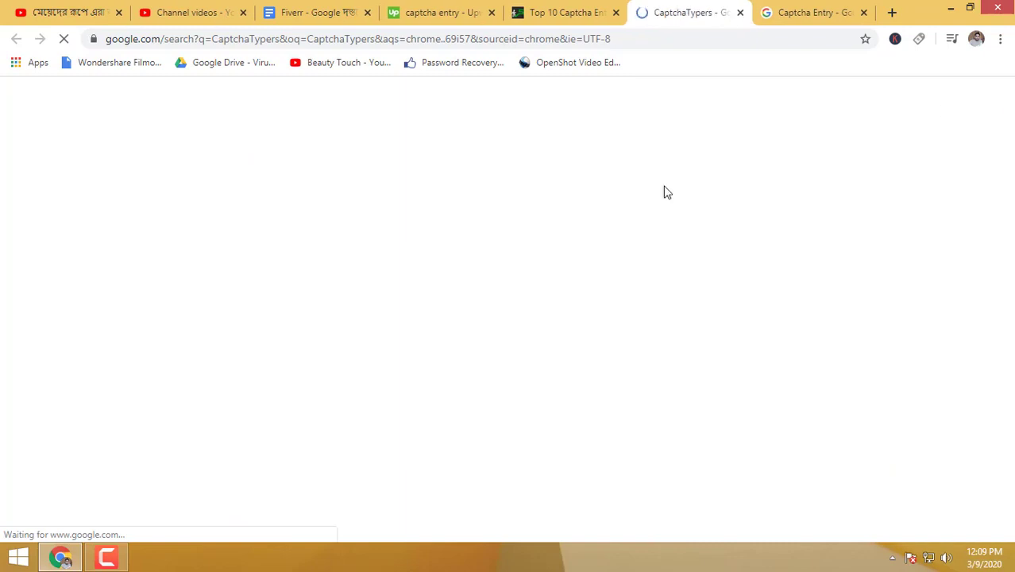
click(181, 229)
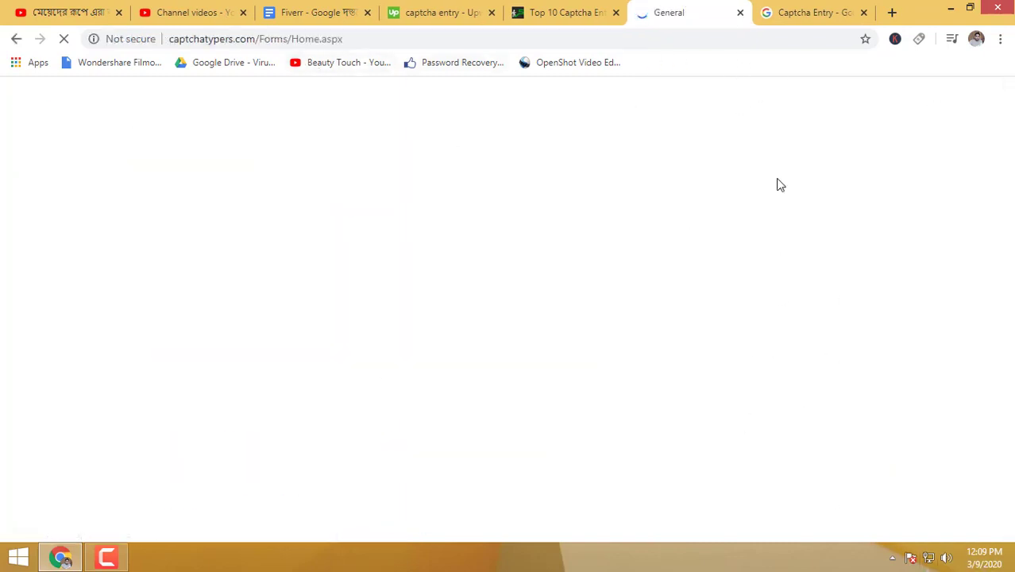
- Revisit the CaptchaTypers entry in the SureJob article, then open the login page from the Captcha Typers homepage
click(588, 11)
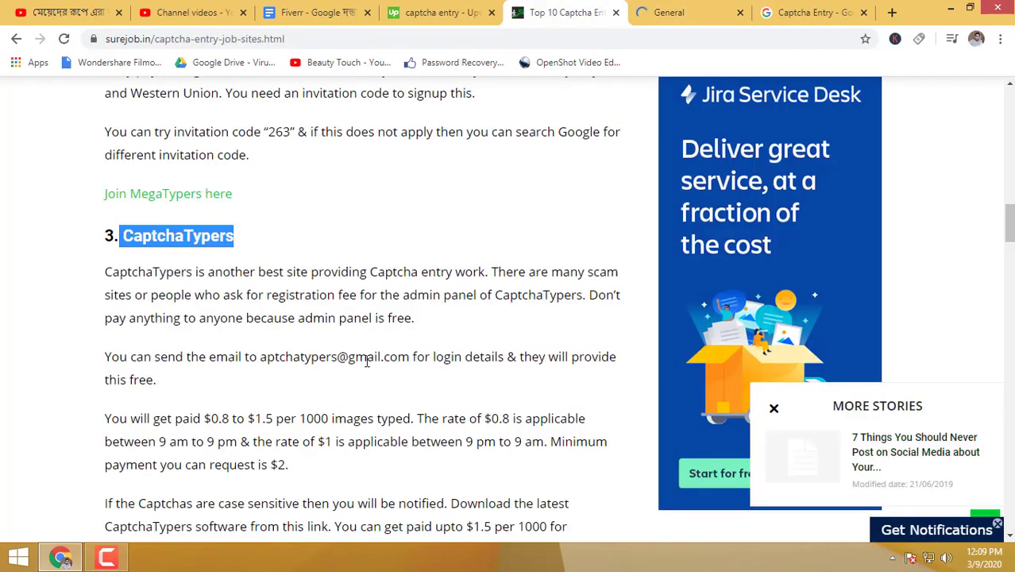
drag(108, 236, 108, 236)
click(690, 9)
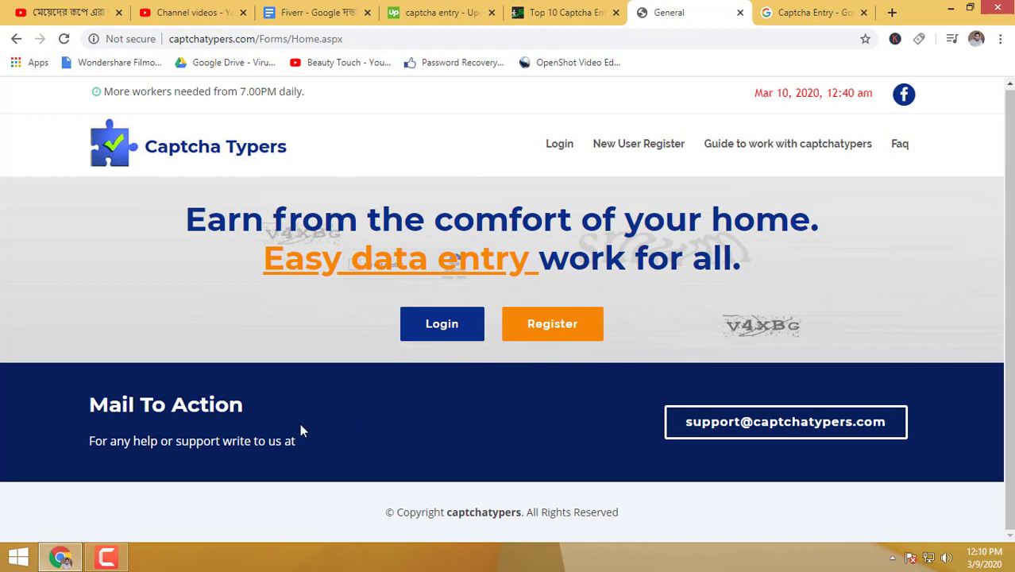
click(442, 324)
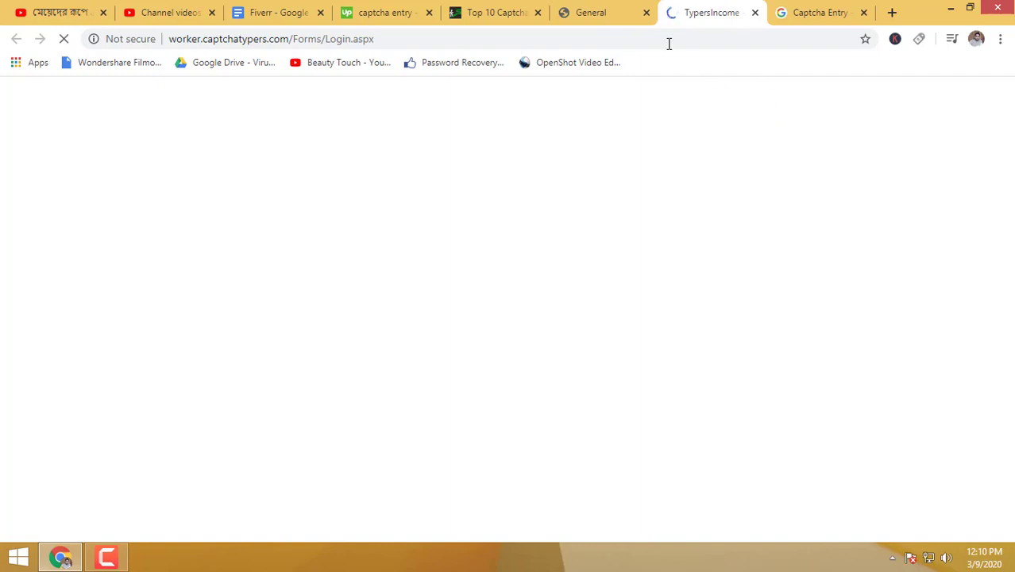
- Highlight the tagline "Easy data entry work for all." on the Captcha Typers homepage and open the registration page
key(ctrl+shift+Tab)
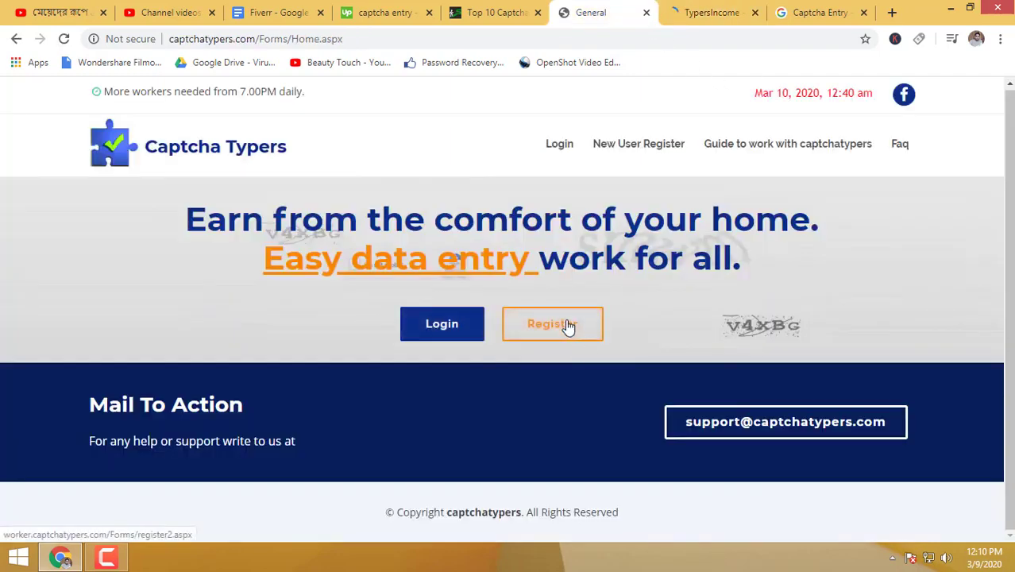
drag(185, 220, 750, 267)
triple_click(750, 267)
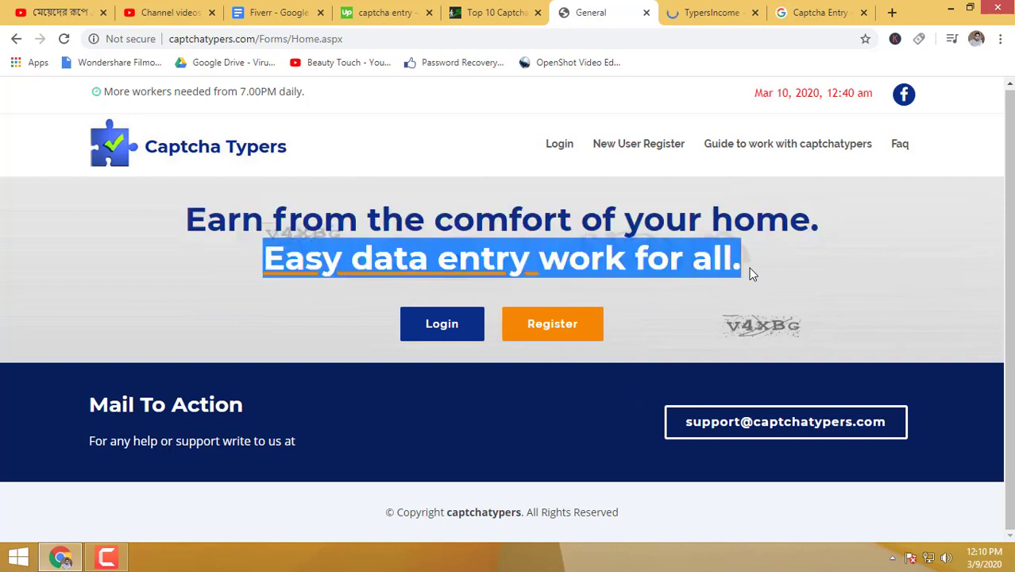
click(571, 329)
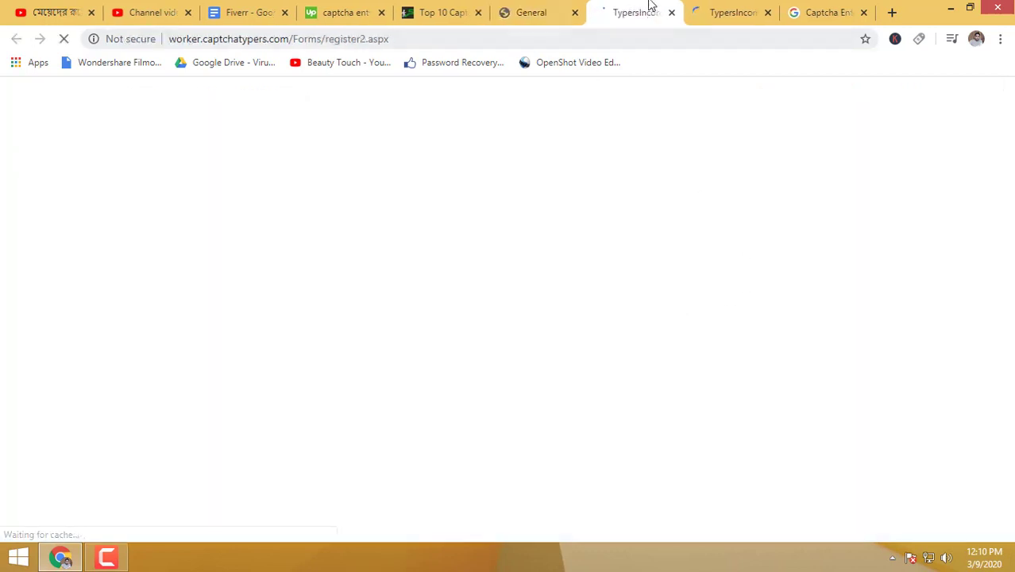
- Review the login form on the Captcha Typers worker site
click(715, 11)
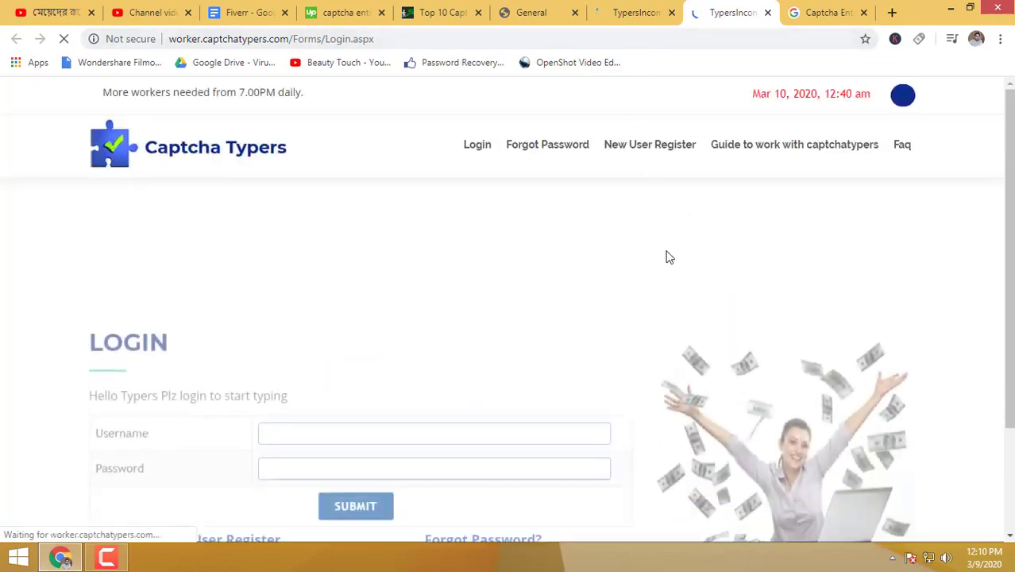
scroll(668, 257, down, 5)
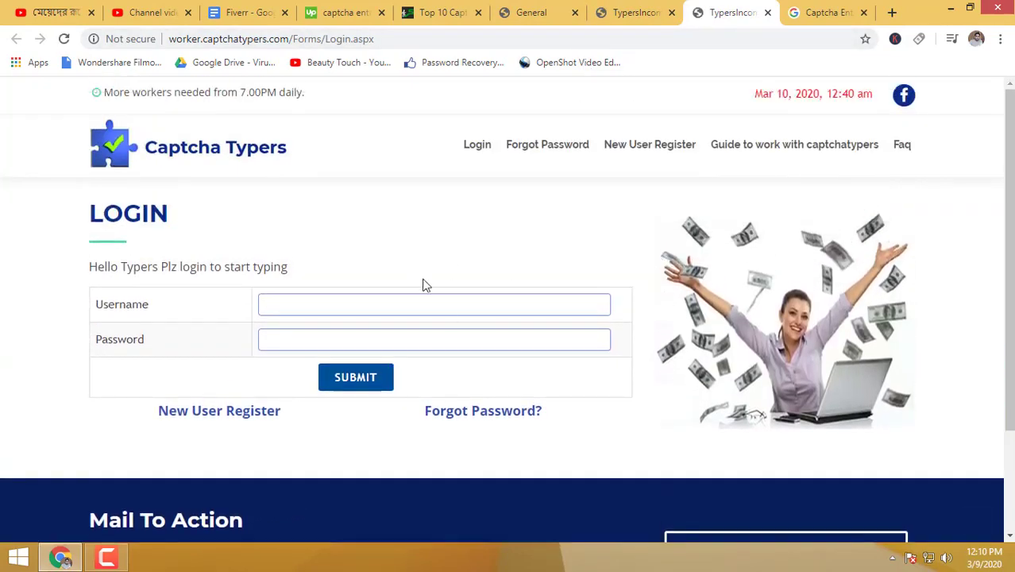
- Review the registration form on the Captcha Typers worker site, placing the cursor in the Team Name(Email) field
click(626, 139)
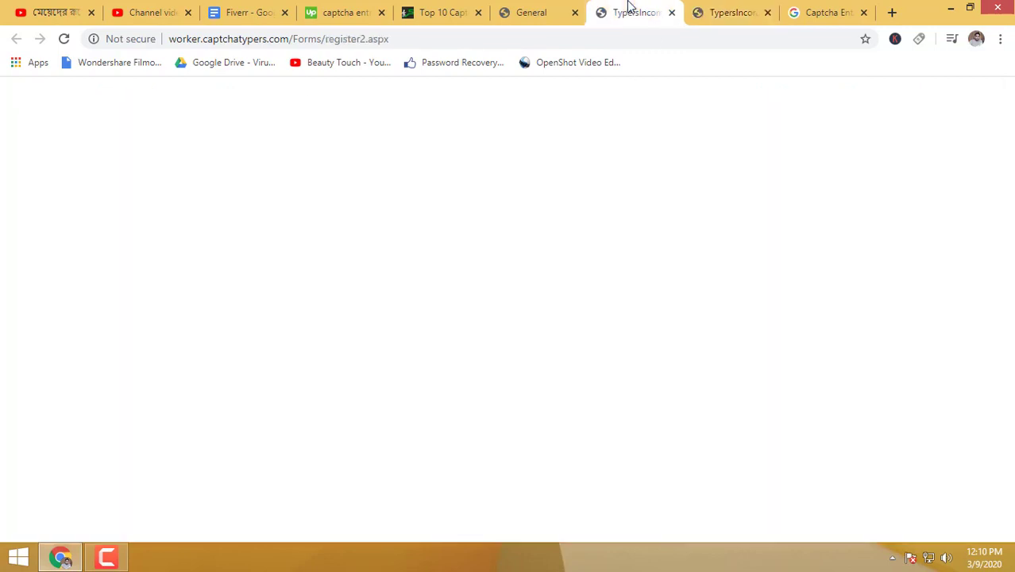
scroll(447, 334, down, 5)
scroll(447, 338, up, 4)
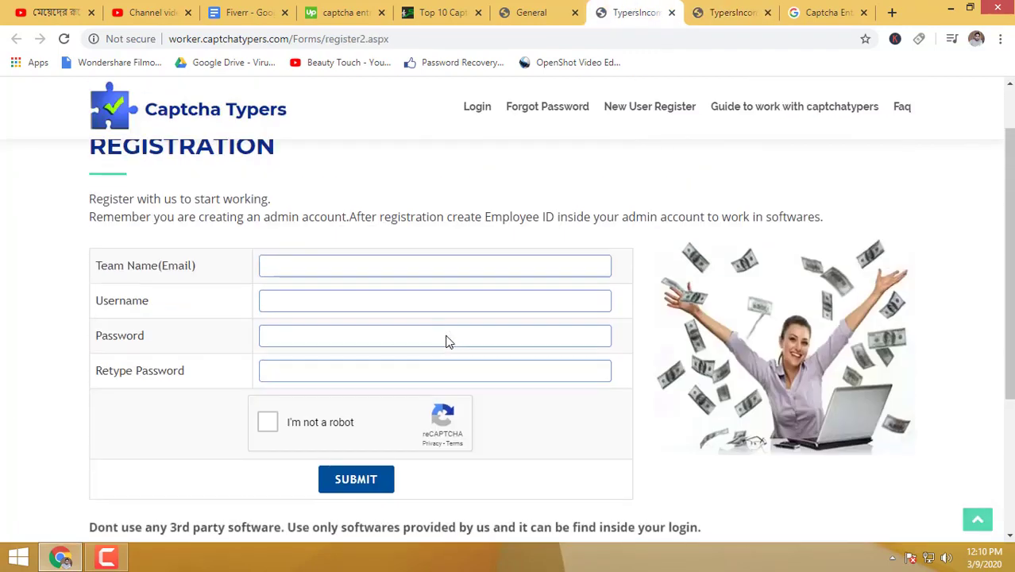
click(325, 276)
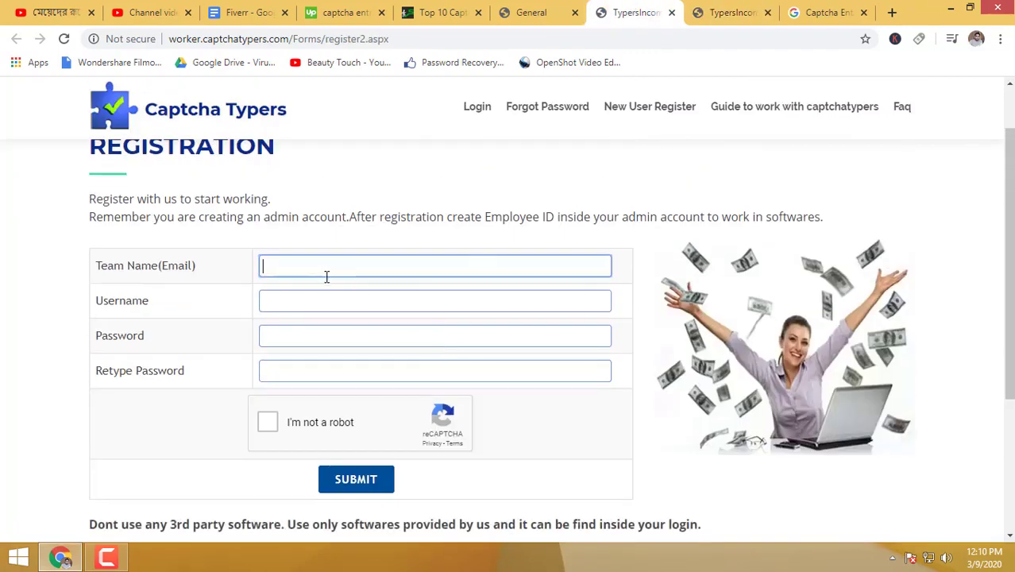
- Return to the SureJob article and review entries 6 to 10, highlighting the 2Captcha and Qlinkgroup headings
click(469, 11)
click(349, 11)
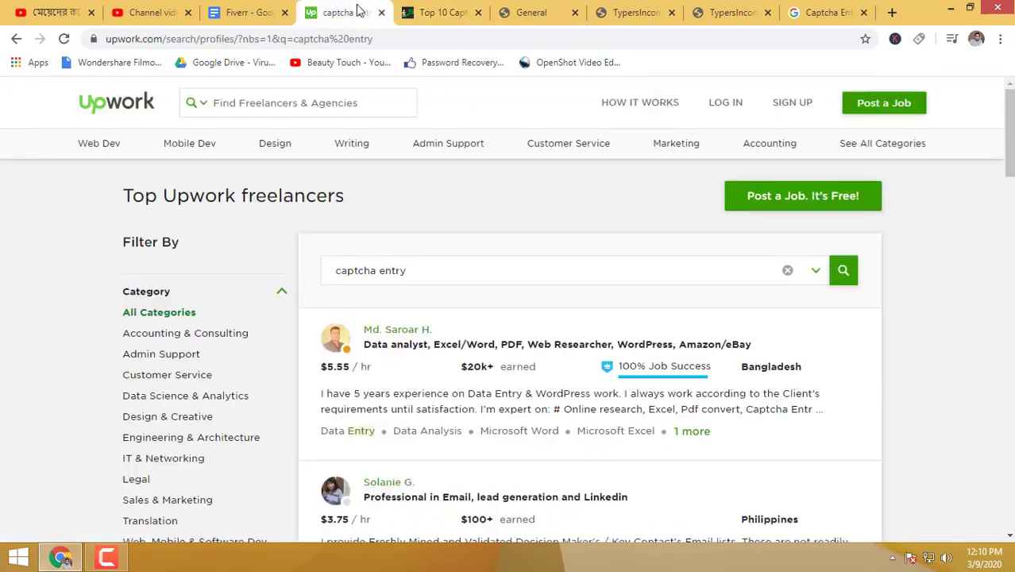
click(465, 11)
scroll(528, 402, down, 9)
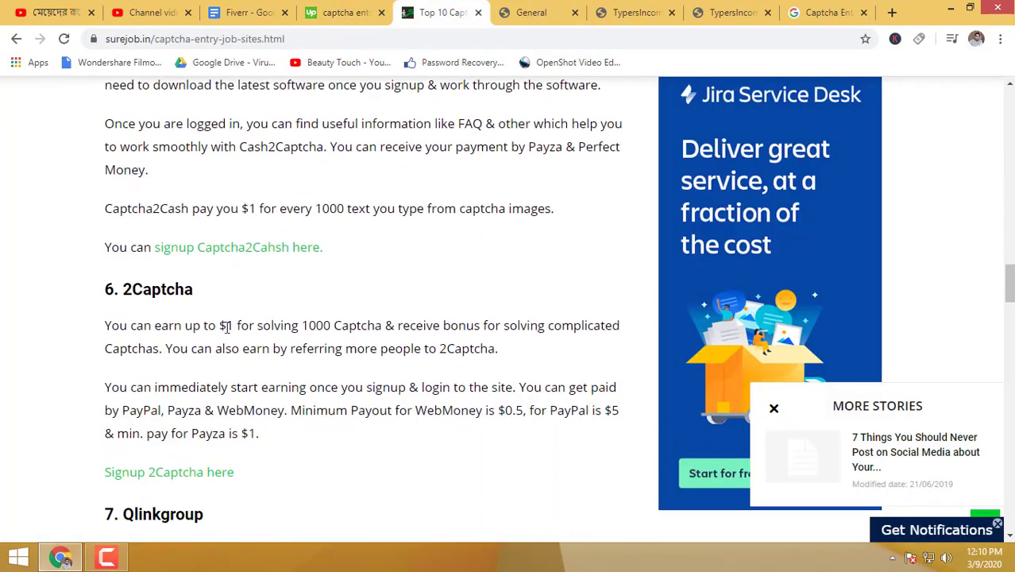
drag(109, 301, 248, 301)
scroll(268, 388, down, 3)
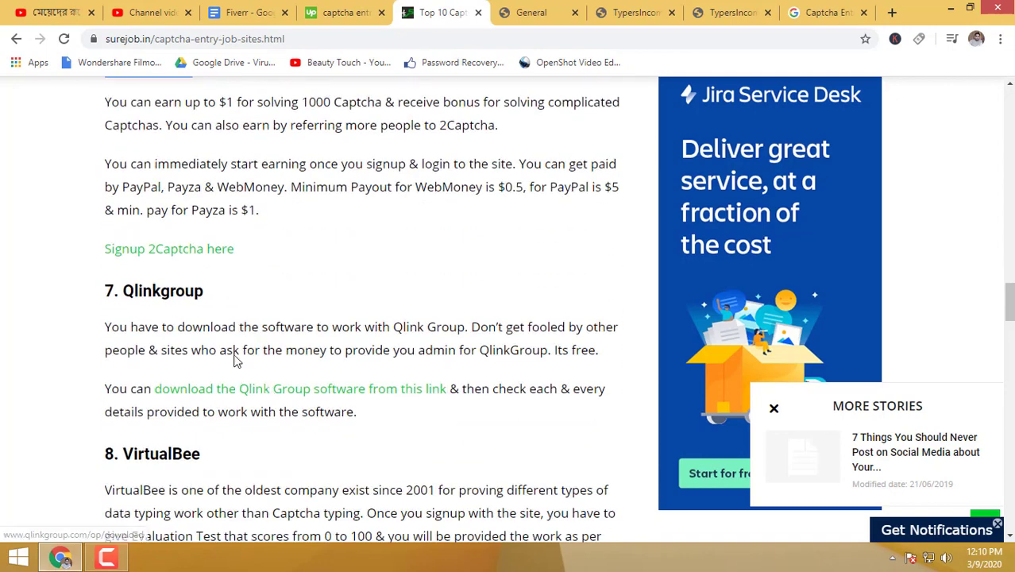
drag(108, 294, 261, 305)
click(390, 305)
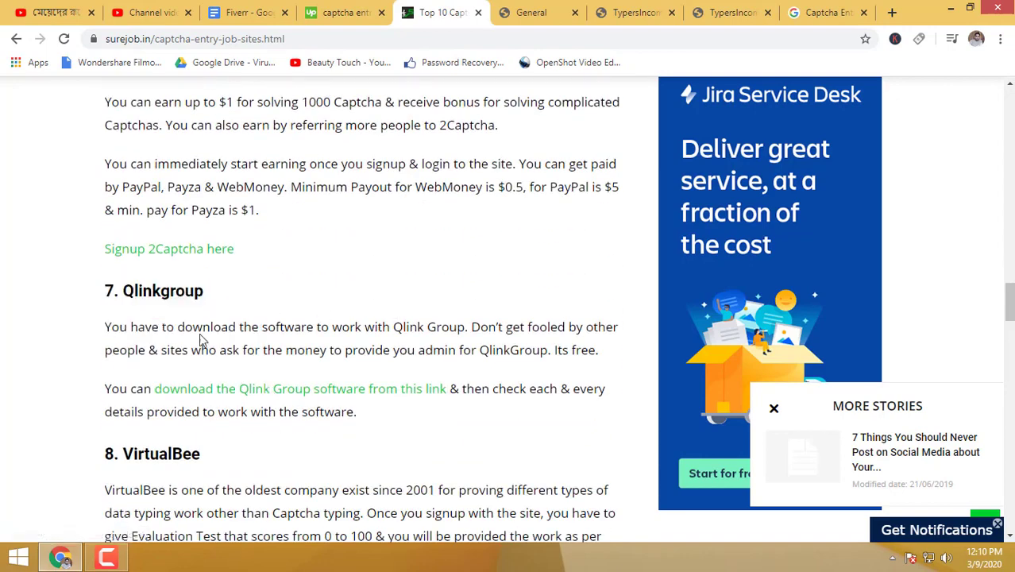
scroll(335, 338, down, 3)
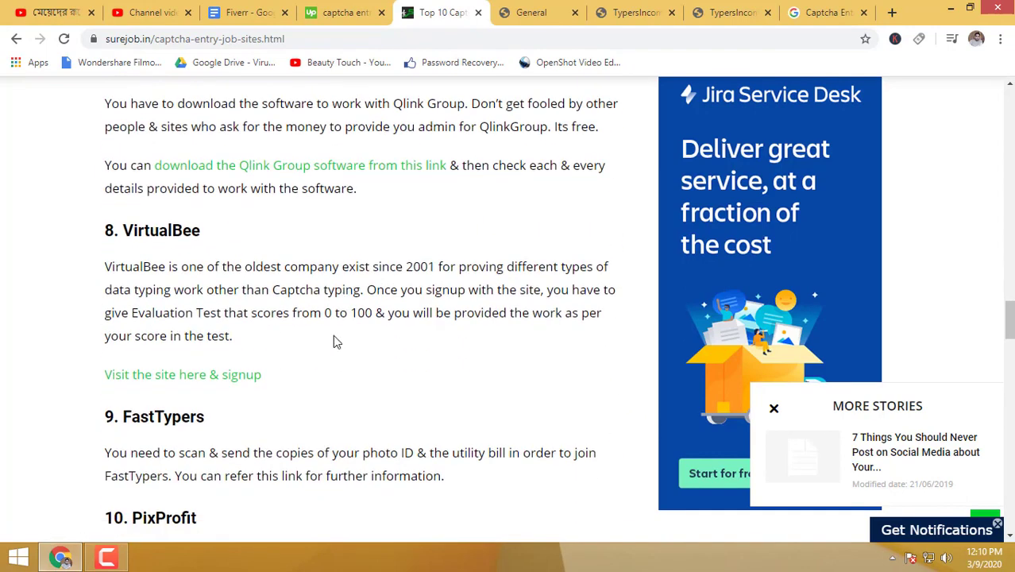
scroll(393, 294, down, 3)
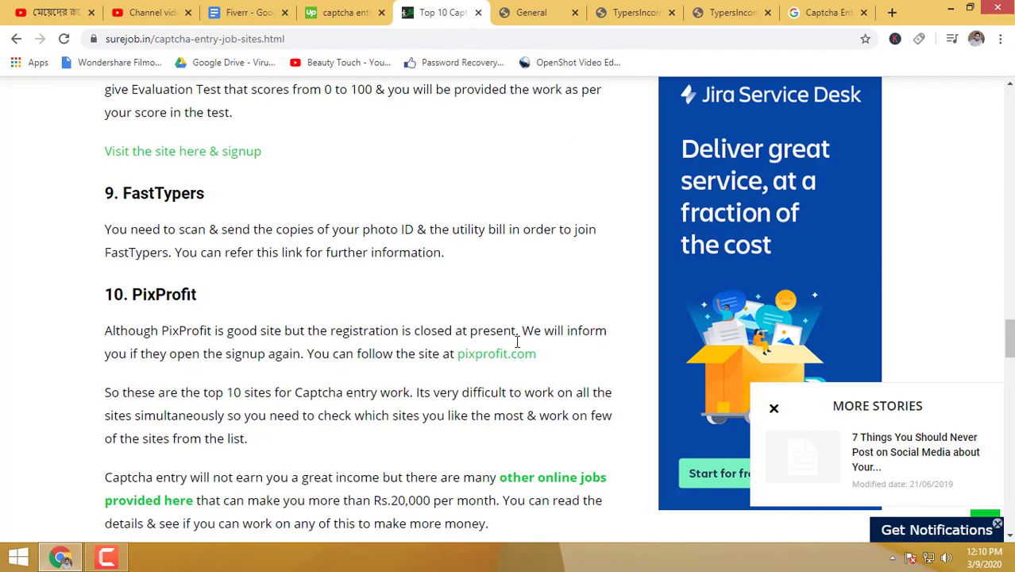
- Revisit the ProTypers entry in the SureJob article, highlighting its name, withdrawal methods and earnings per 1000 captcha images
scroll(517, 343, up, 15)
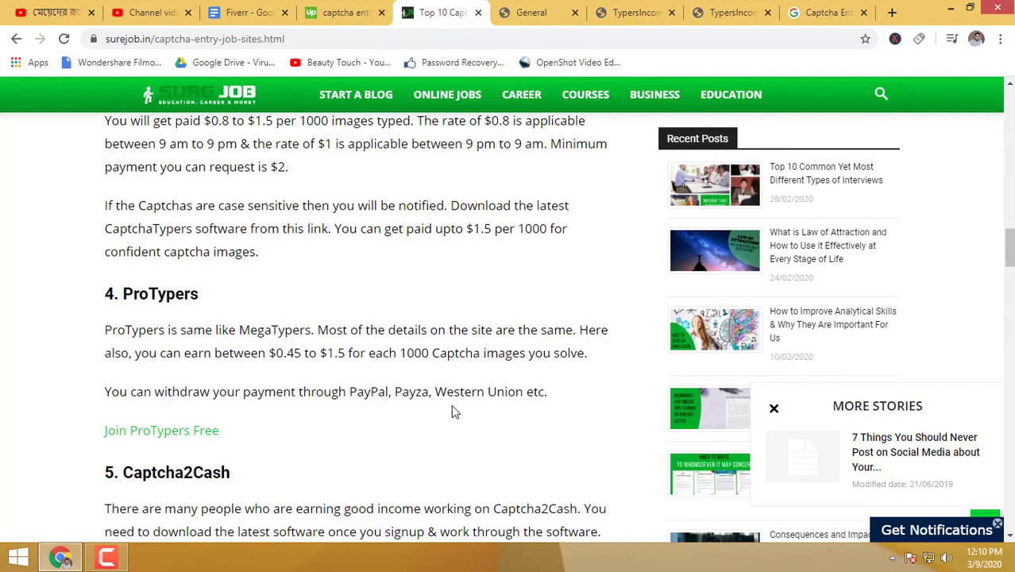
scroll(455, 410, up, 2)
scroll(454, 406, down, 3)
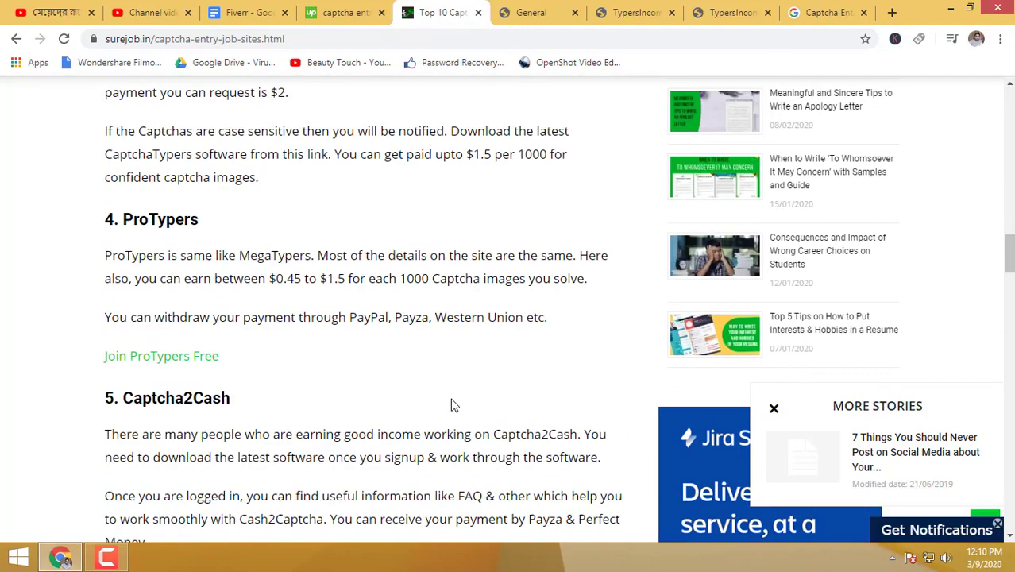
drag(123, 214, 253, 222)
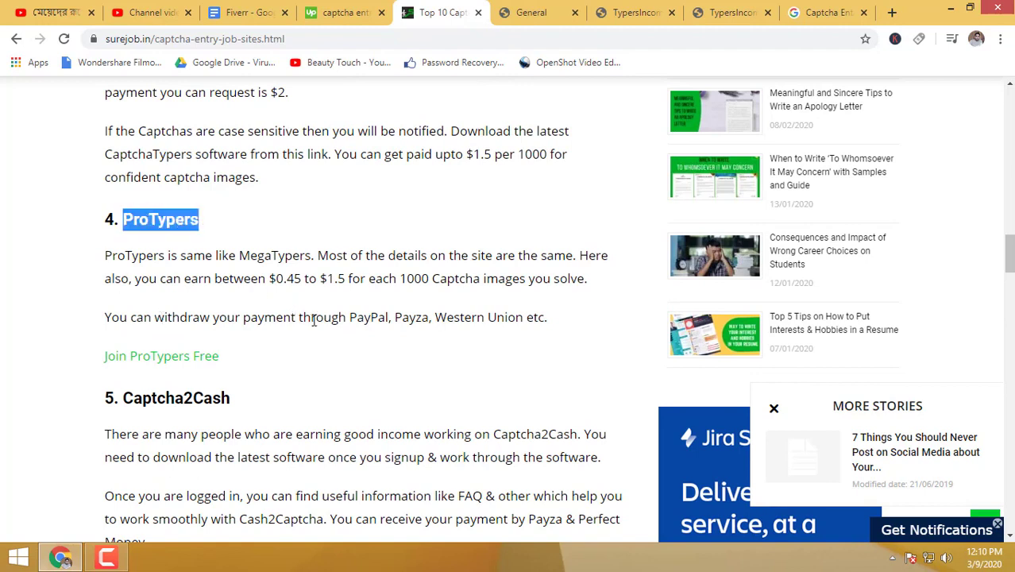
drag(314, 320, 556, 322)
click(192, 261)
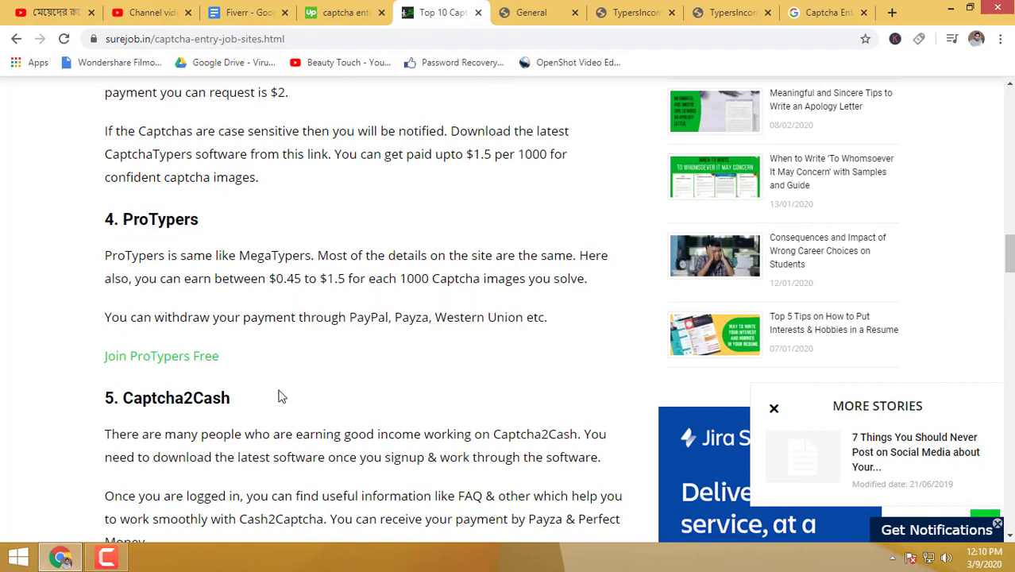
drag(402, 256, 437, 280)
click(300, 283)
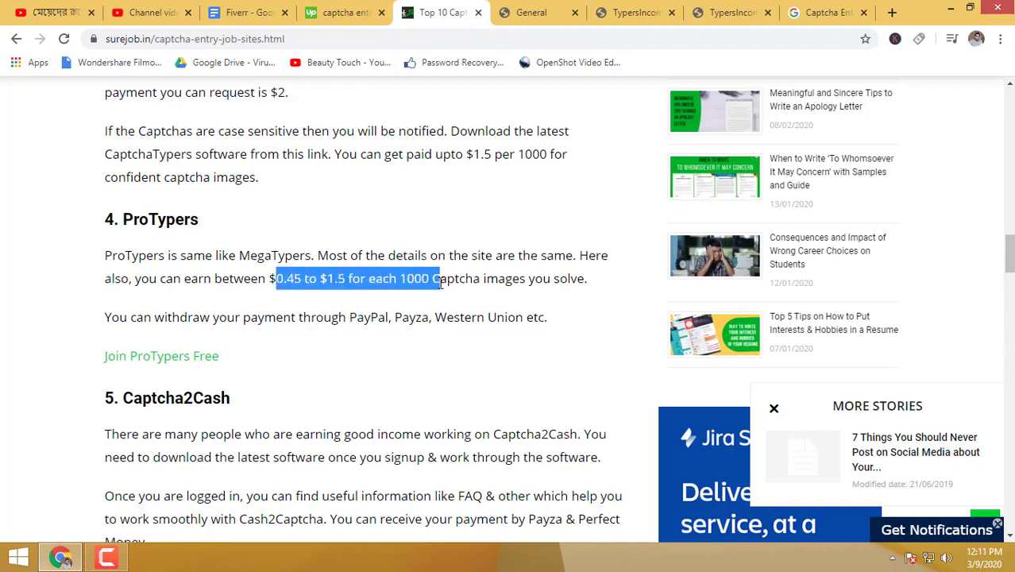
click(431, 284)
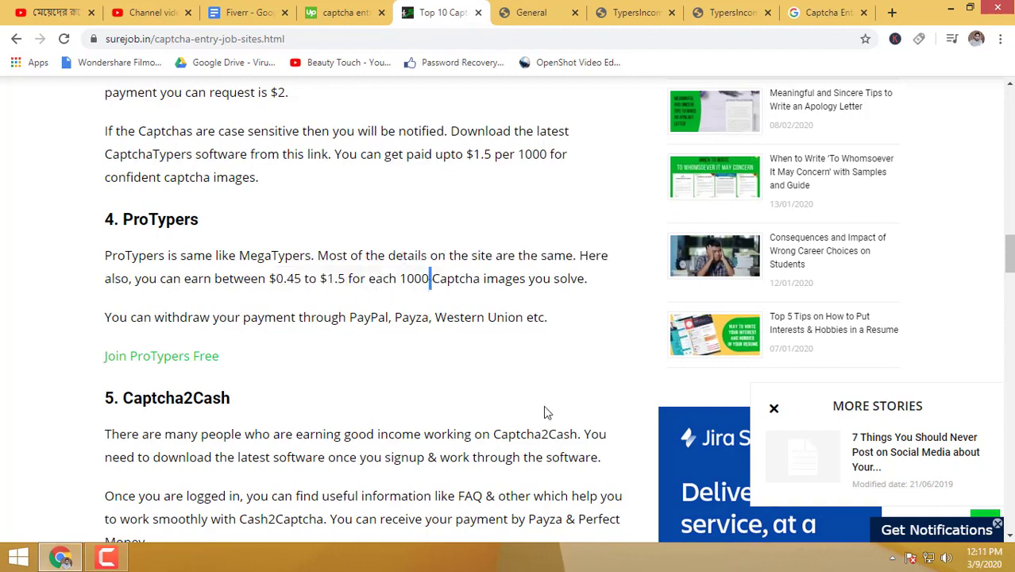
- Dismiss the More Stories pop-up and review the freelancer profiles in the Upwork "captcha entry" search results
click(774, 408)
click(312, 6)
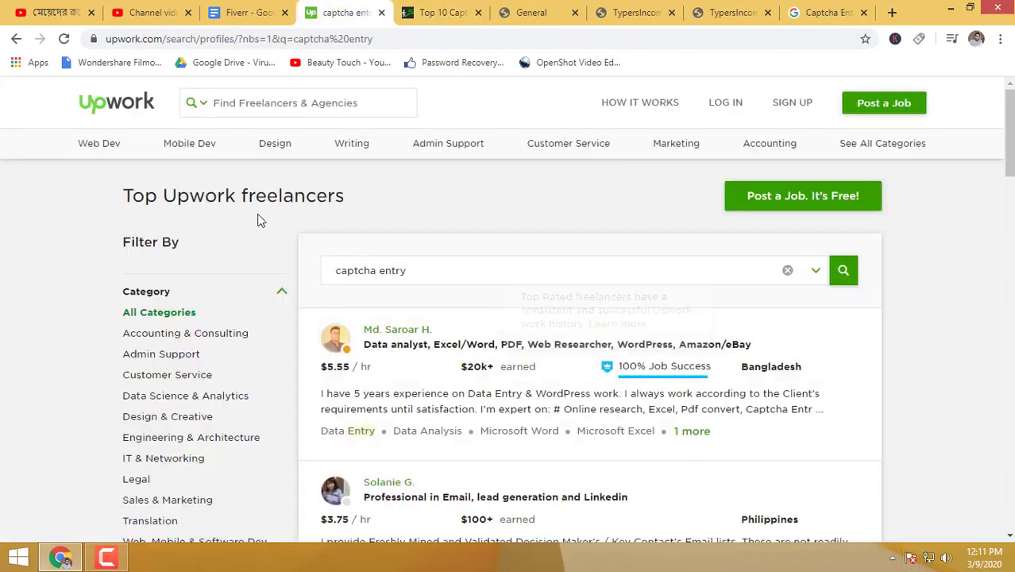
double_click(236, 212)
click(462, 261)
scroll(764, 453, down, 5)
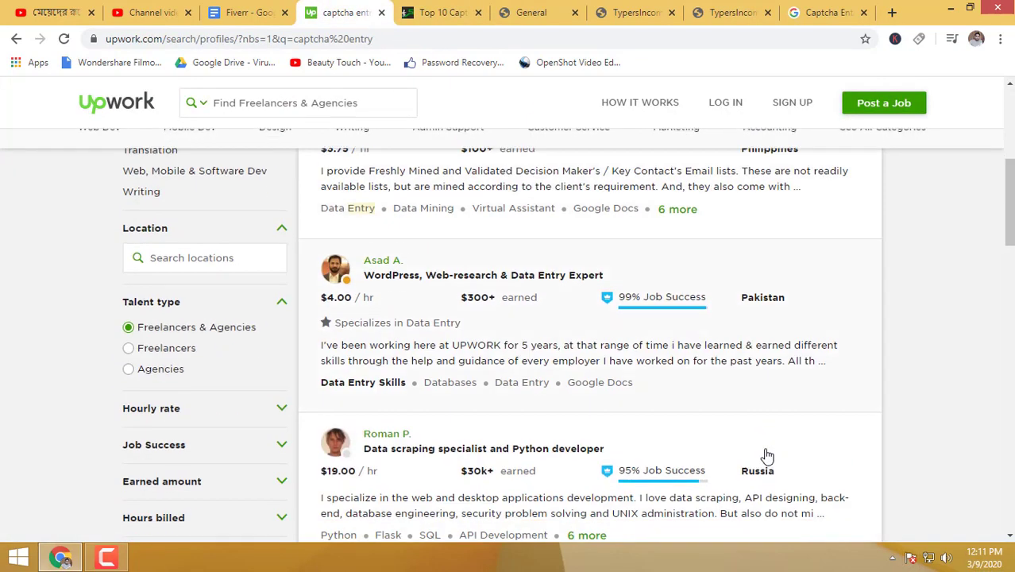
scroll(768, 454, up, 5)
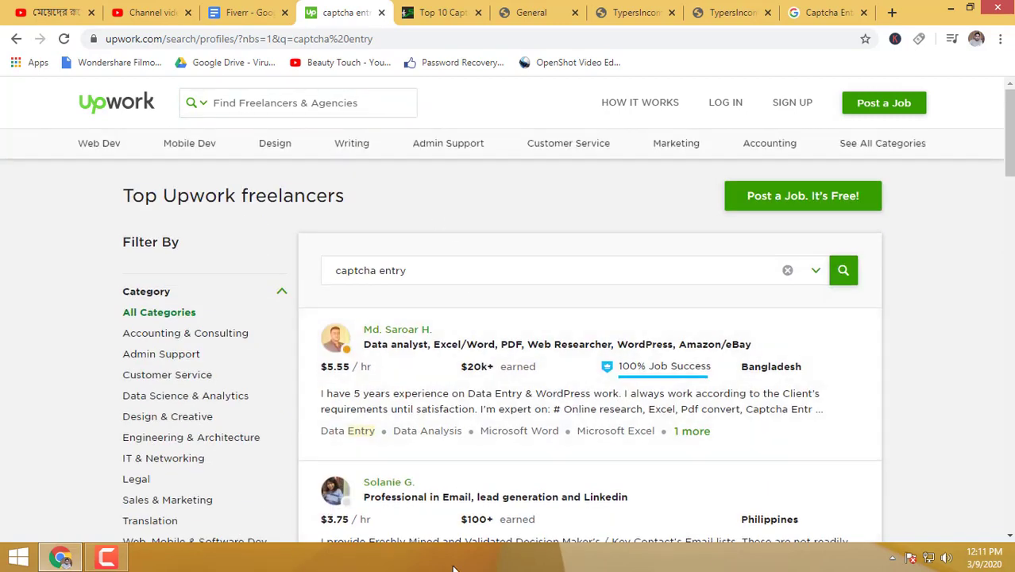